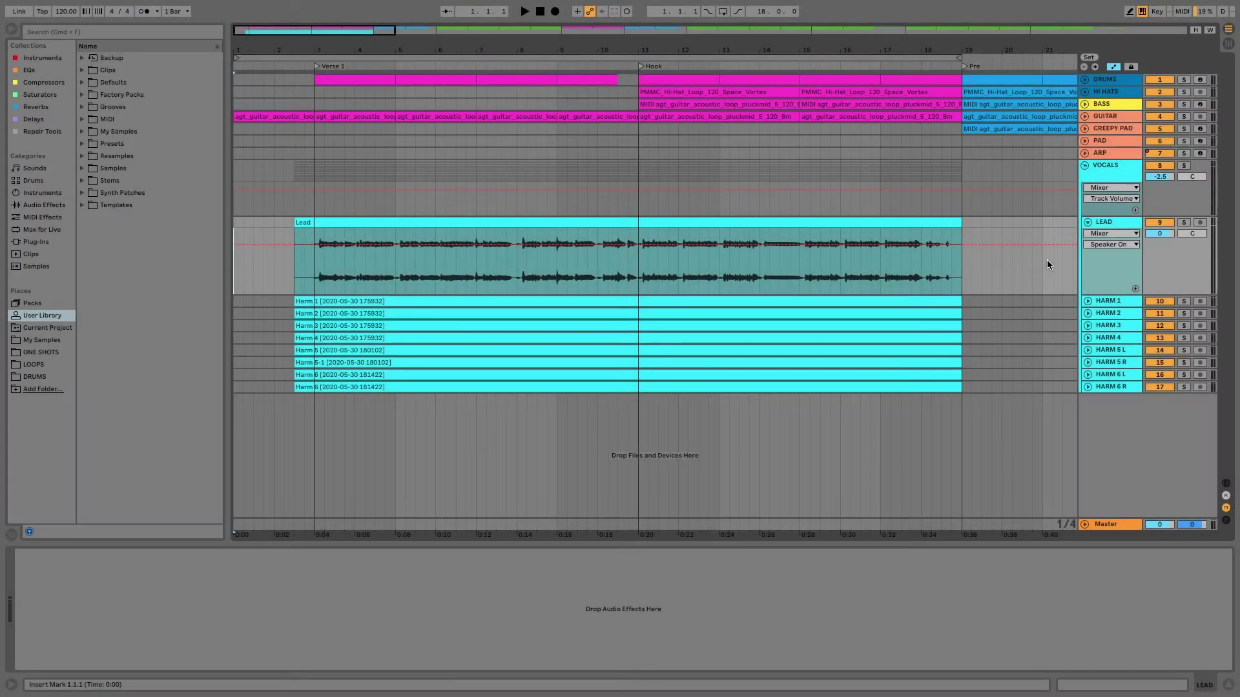
Unfold the Guitar track, insert a return track into the set and unfold it
click(1085, 121)
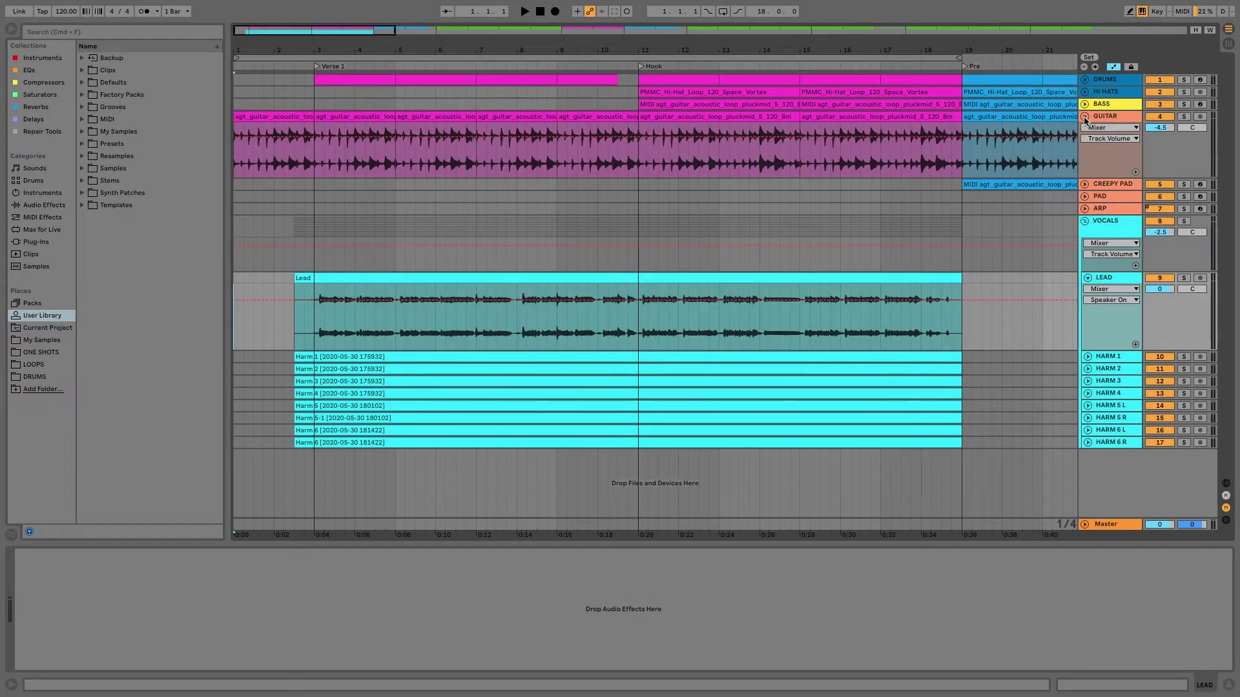
click(1099, 279)
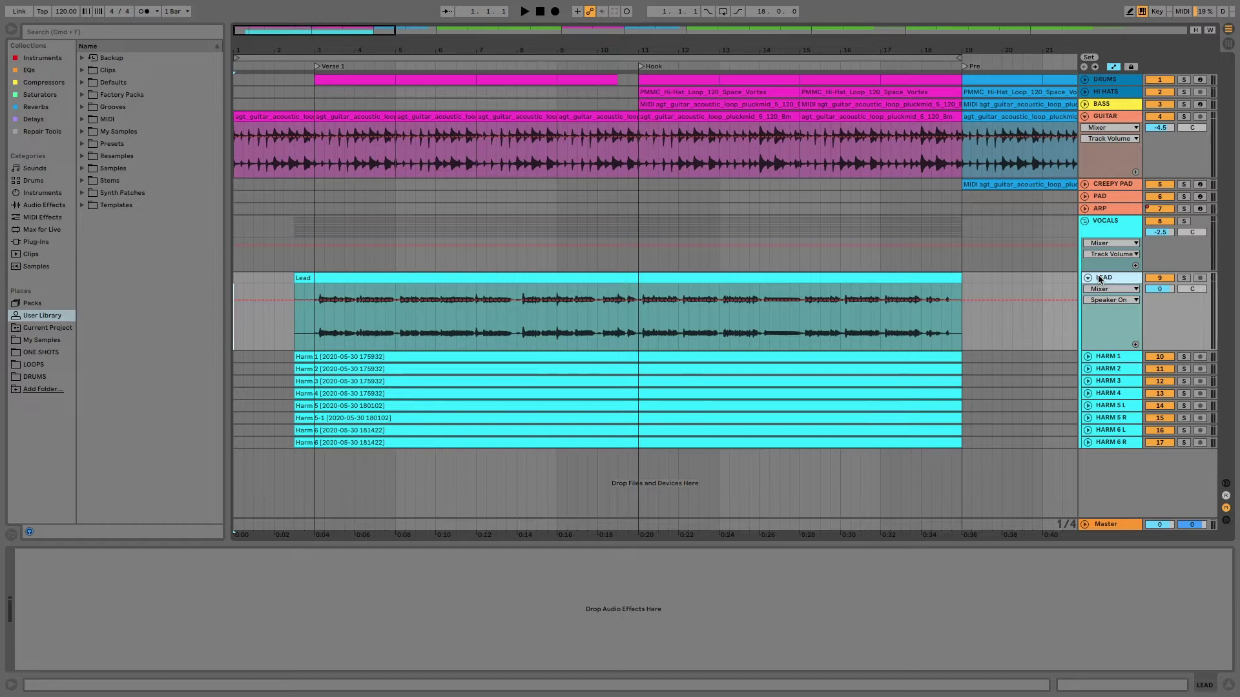
right_click(1099, 279)
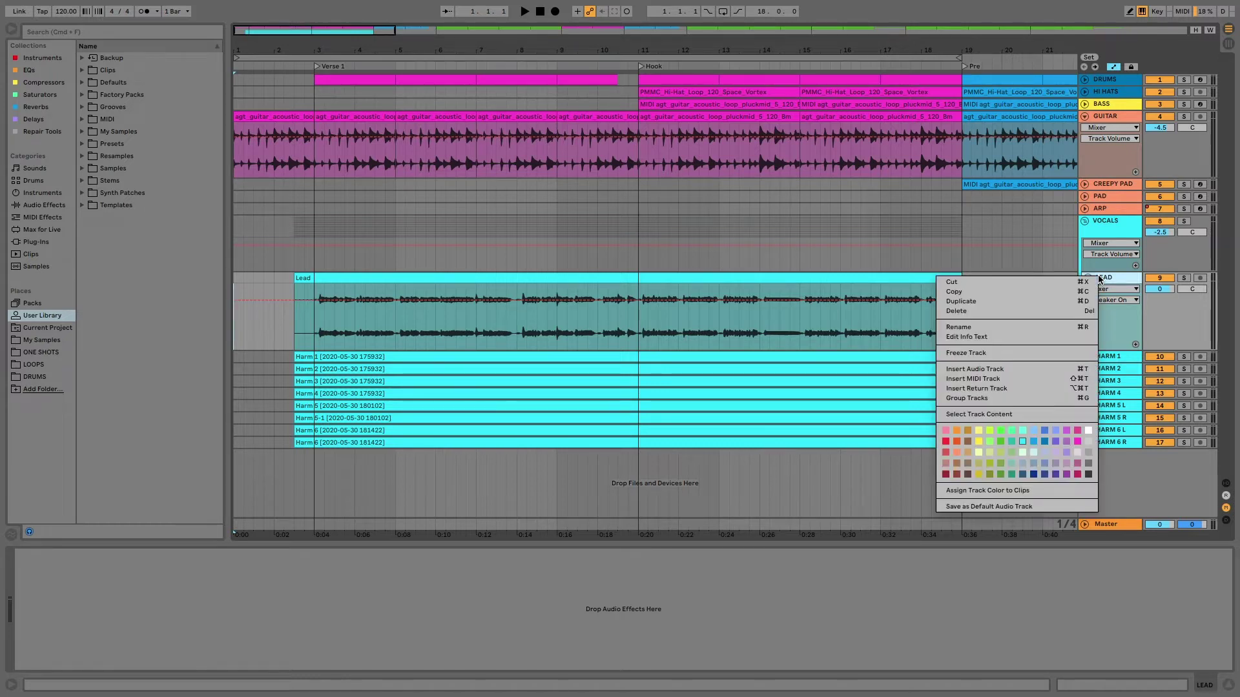
click(1006, 390)
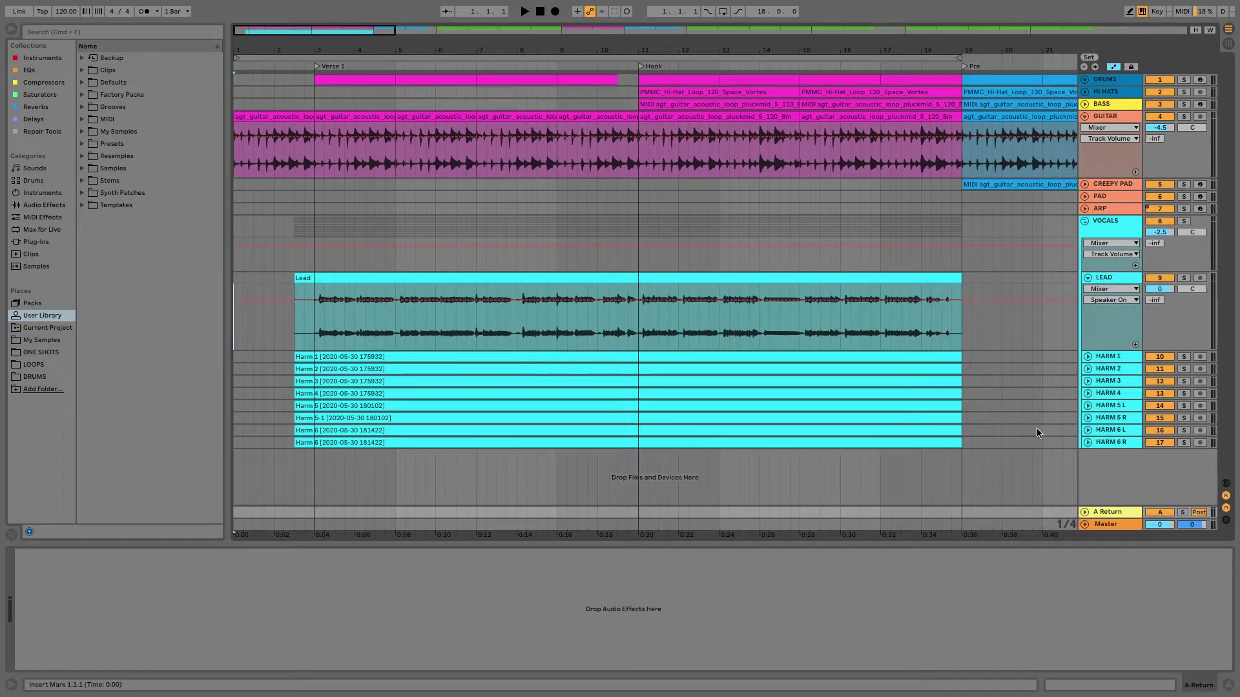
click(1085, 512)
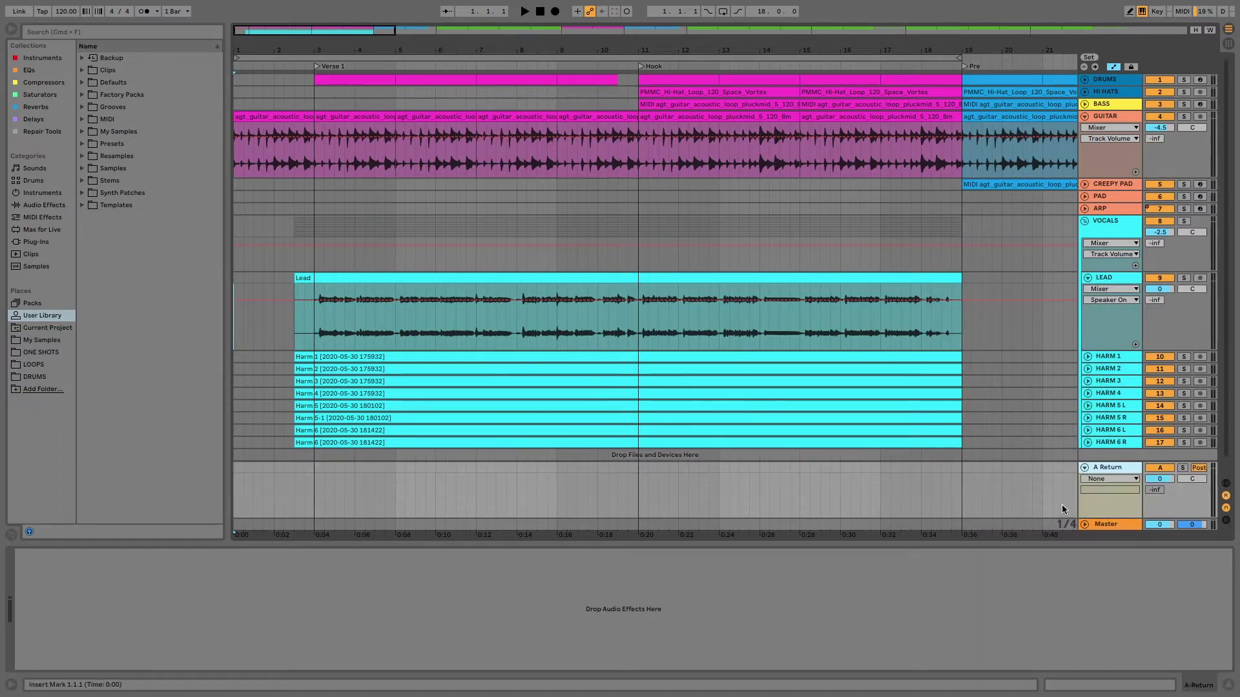
click(1226, 498)
click(1227, 498)
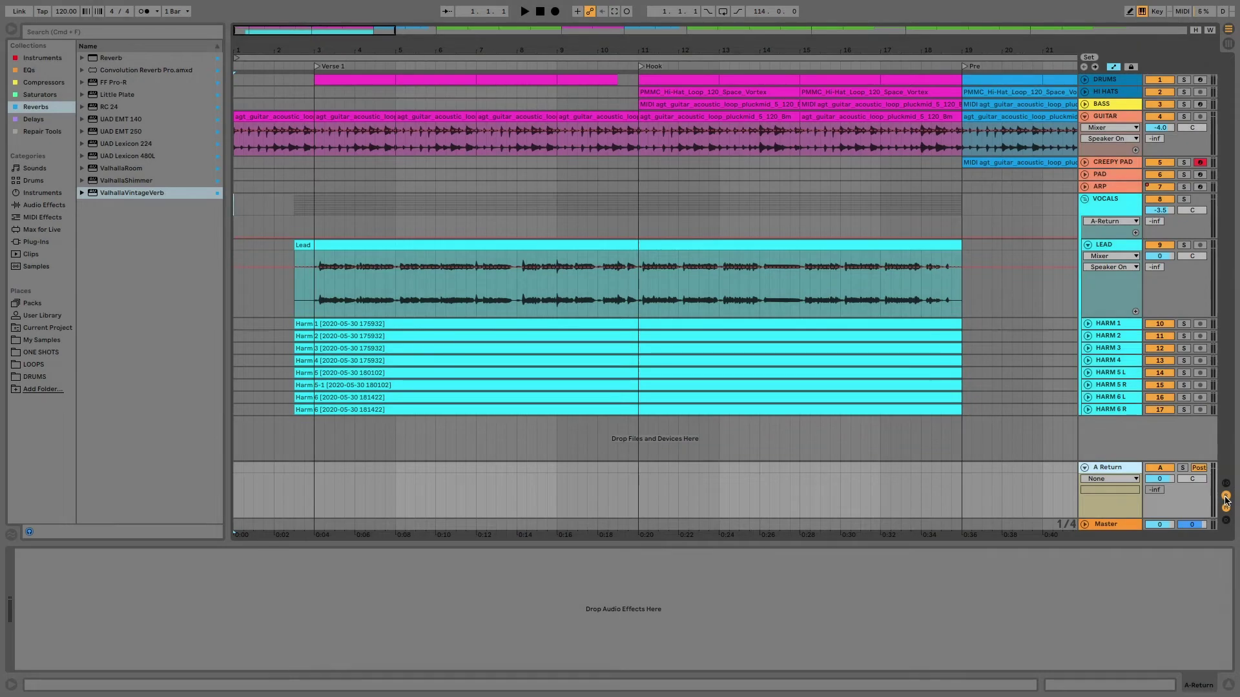
Load ValhallaVintageVerb onto the A return track with its mix at 100 %, and close the plug-in window
click(137, 192)
double_click(138, 192)
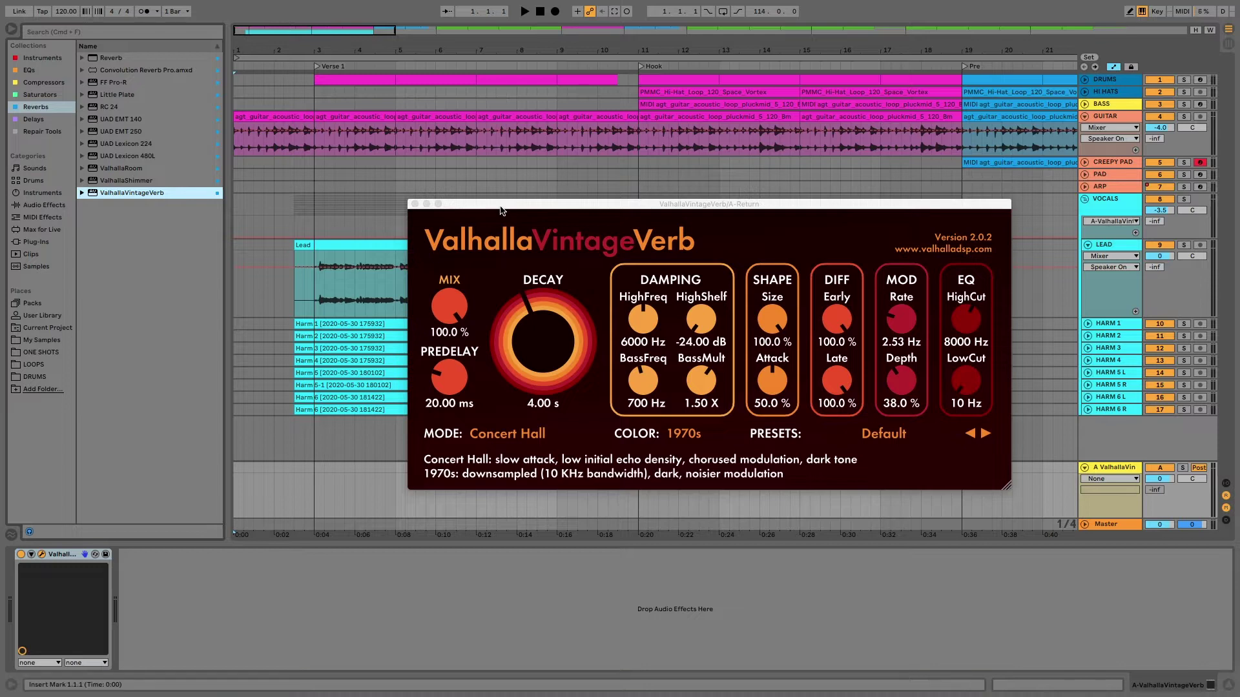
mouse_move(455, 307)
mouse_down()
mouse_move(462, 323)
mouse_move(463, 288)
mouse_up()
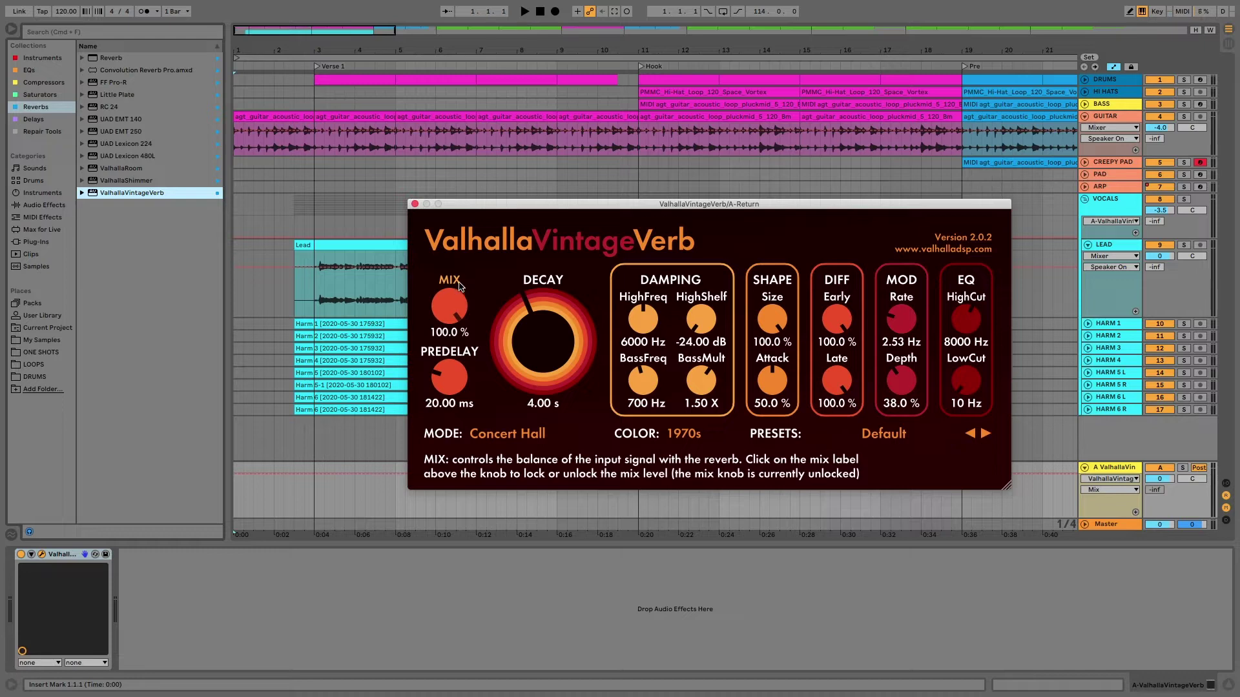
click(415, 204)
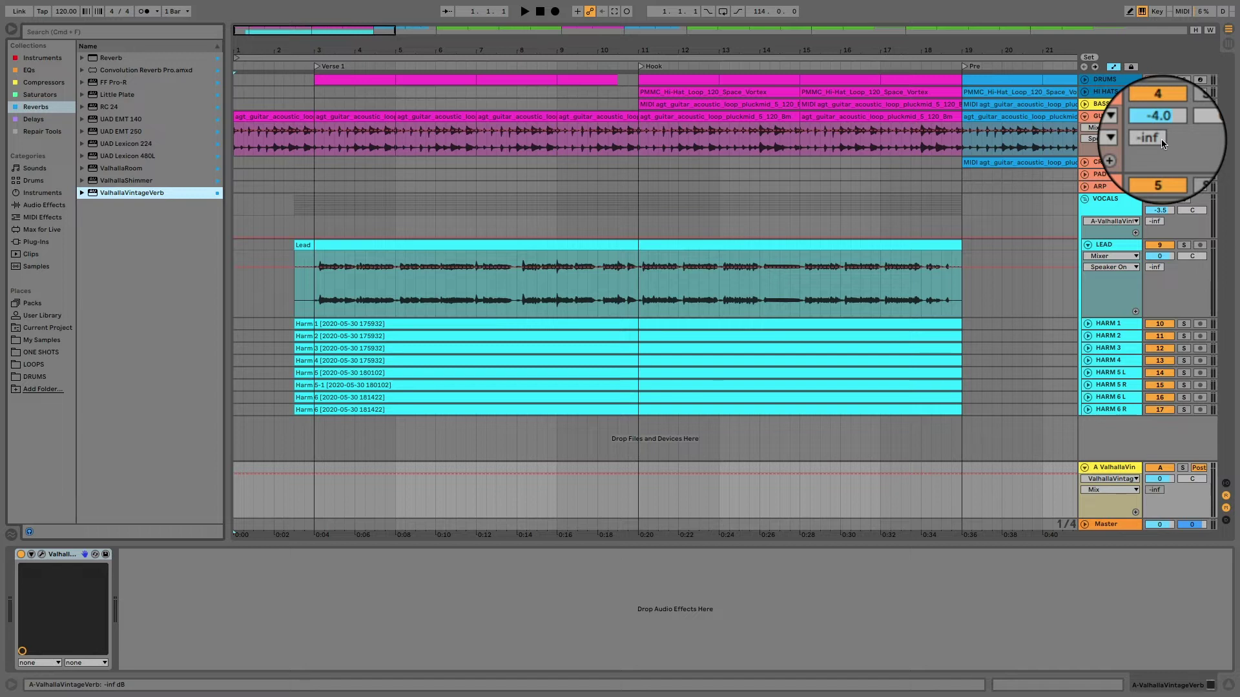
Try out different send amounts from the Guitar track and the Vocals group to the ValhallaVintageVerb return
drag(1155, 138, 1155, 123)
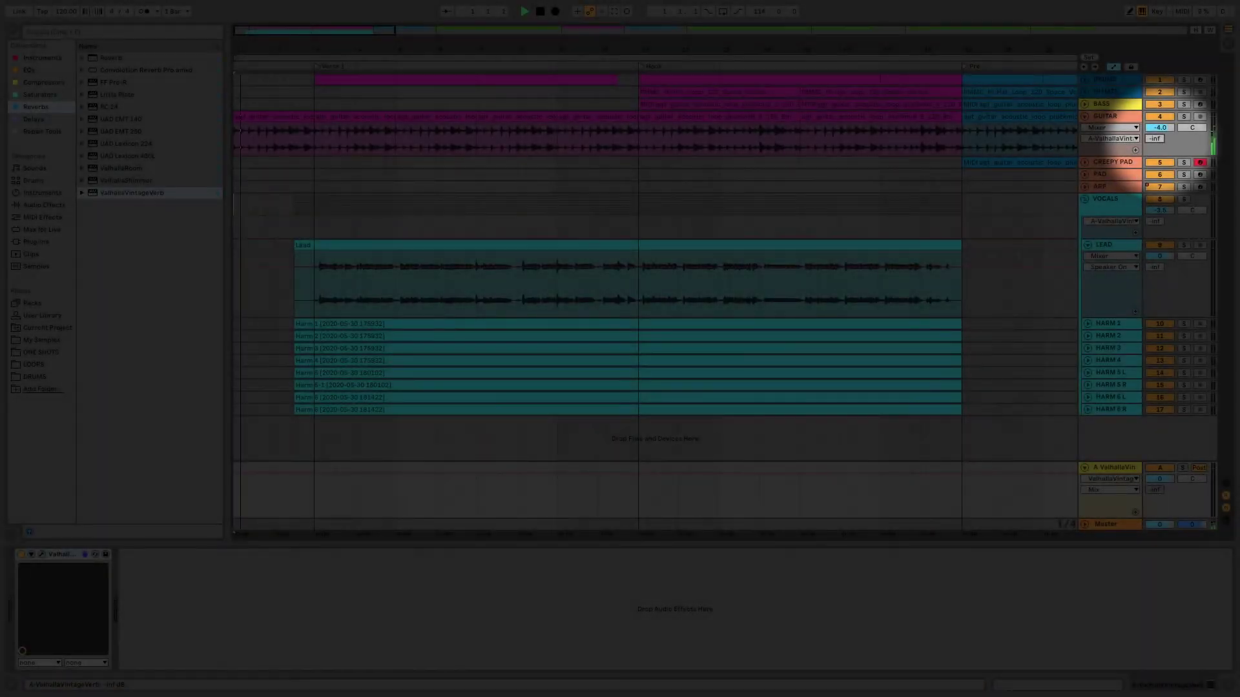
drag(1155, 139, 1155, 150)
drag(1154, 220, 1161, 224)
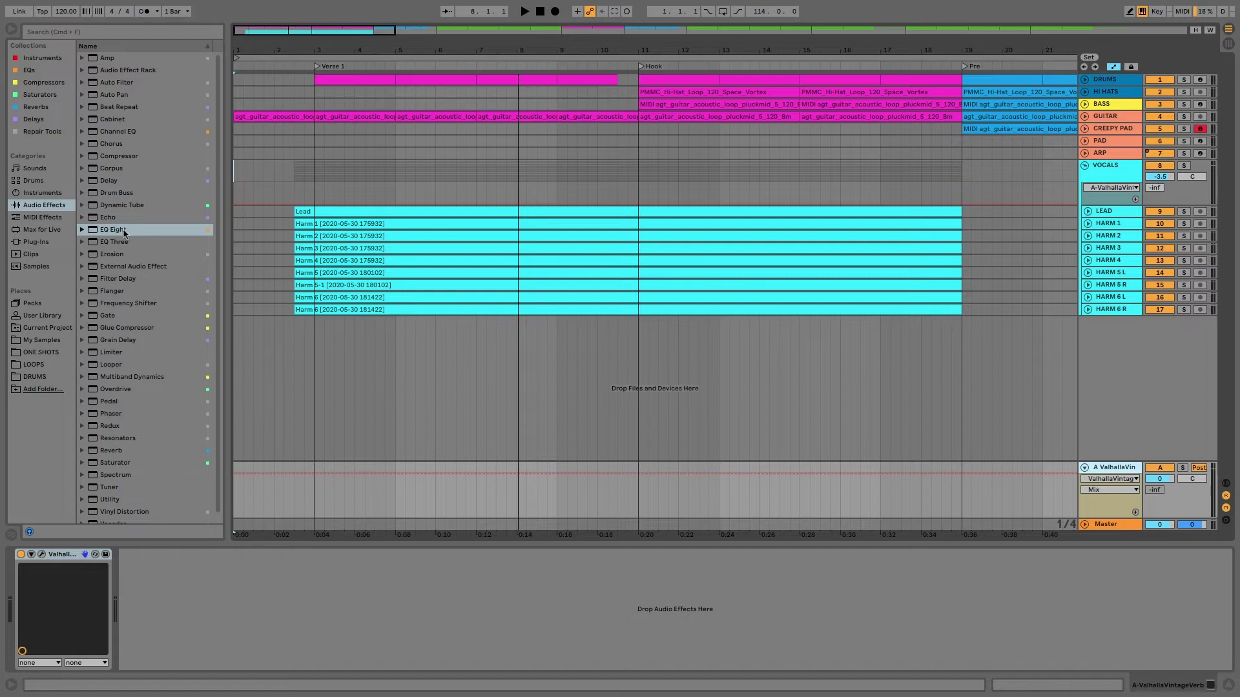
Add EQ Eight, Saturator and Frequency Shifter after ValhallaVintageVerb on the A return track
click(124, 229)
double_click(124, 229)
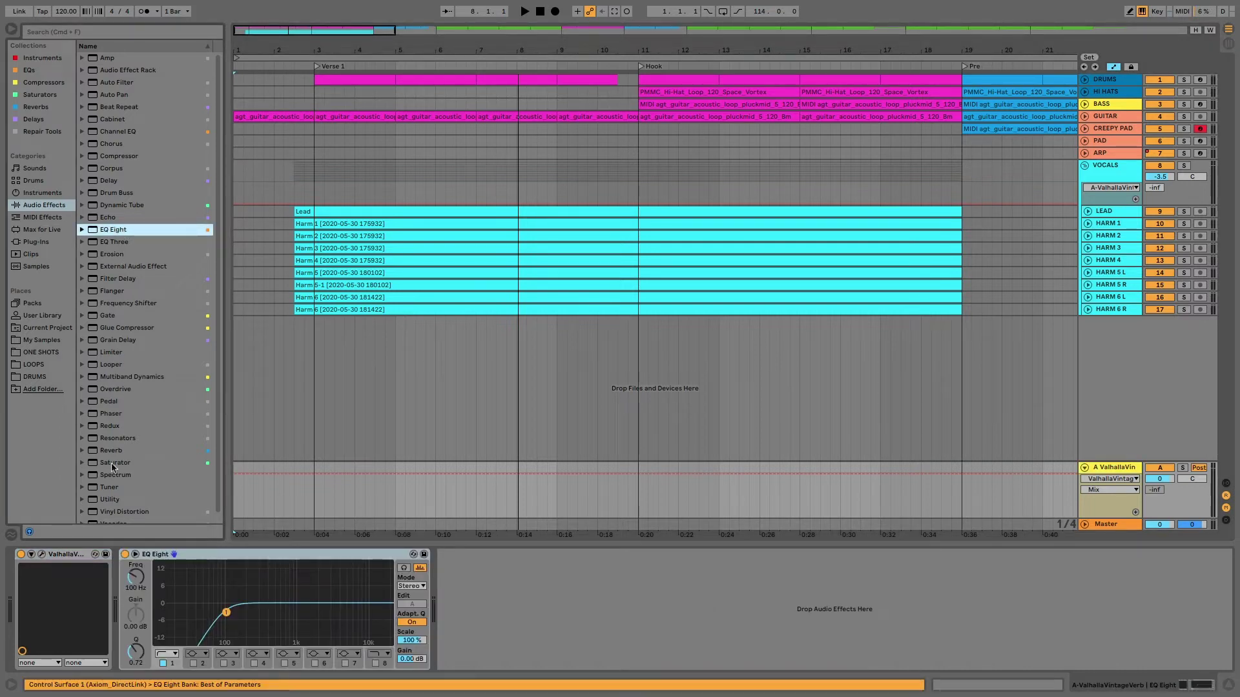
double_click(114, 465)
click(111, 305)
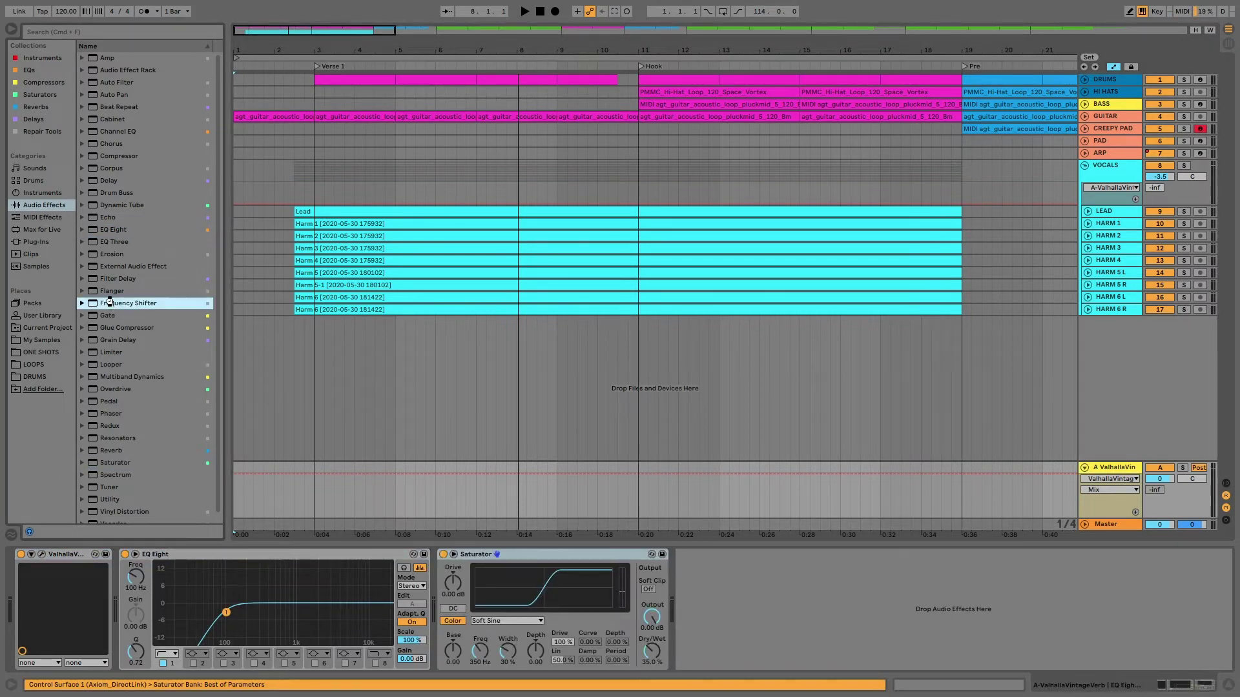
double_click(112, 305)
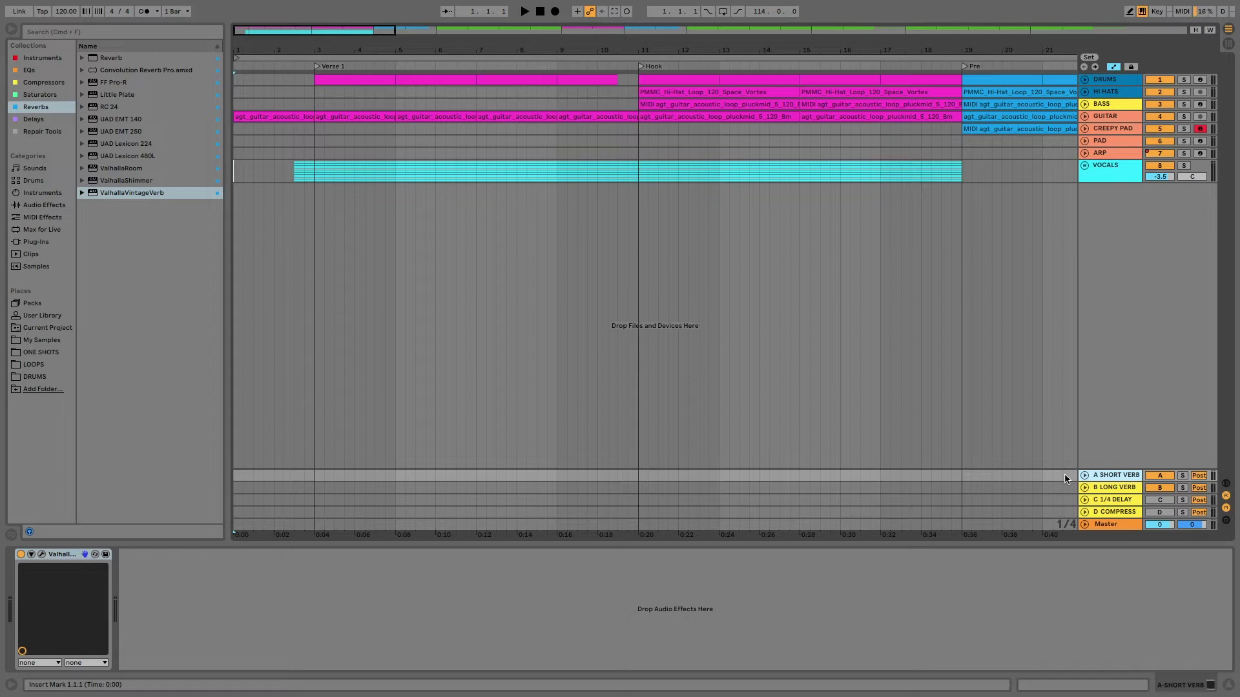
Unfold the reverb returns and all tracks, set every track's A-SHORT VERB send to -40.0 dB, and adjust Creepy Pad's B-LONG VERB send
click(1085, 476)
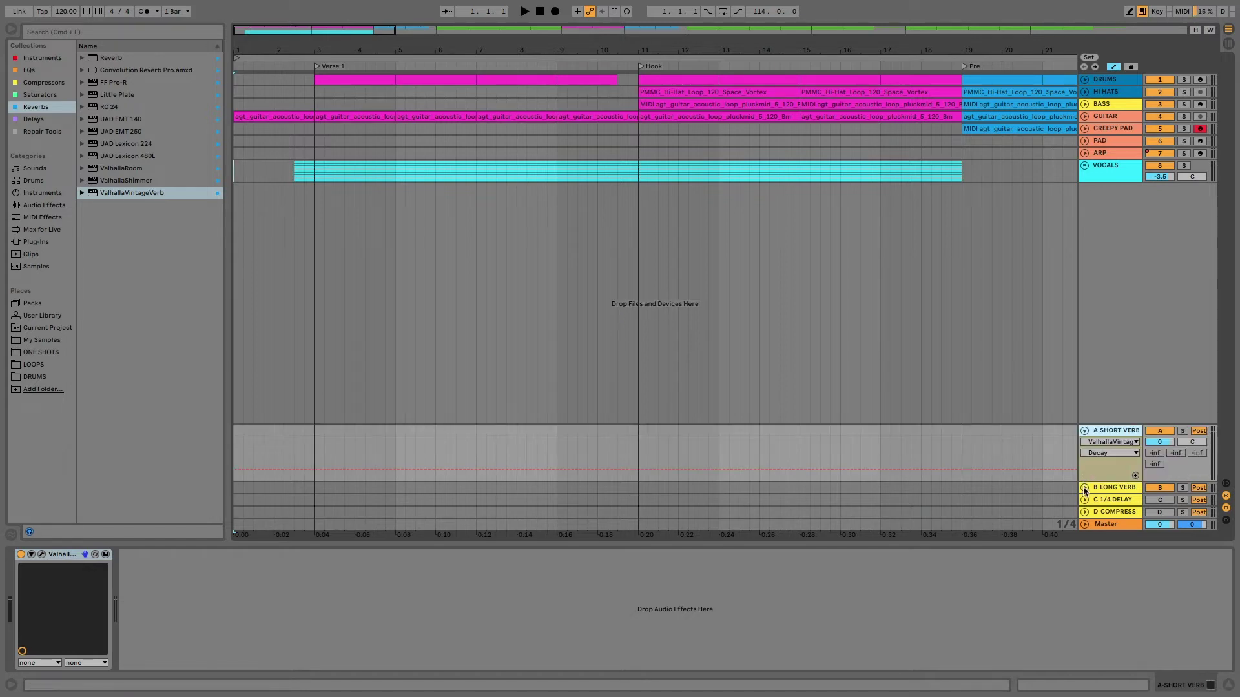
click(1085, 489)
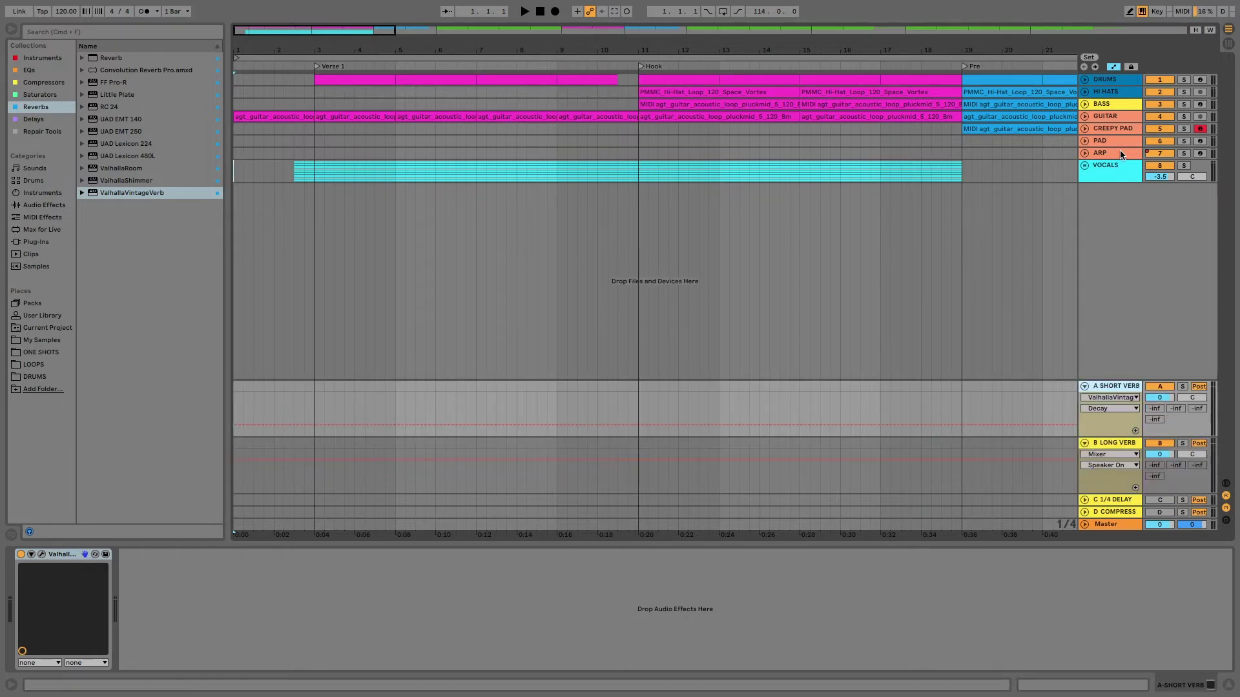
click(1097, 153)
key(super+a)
click(1085, 153)
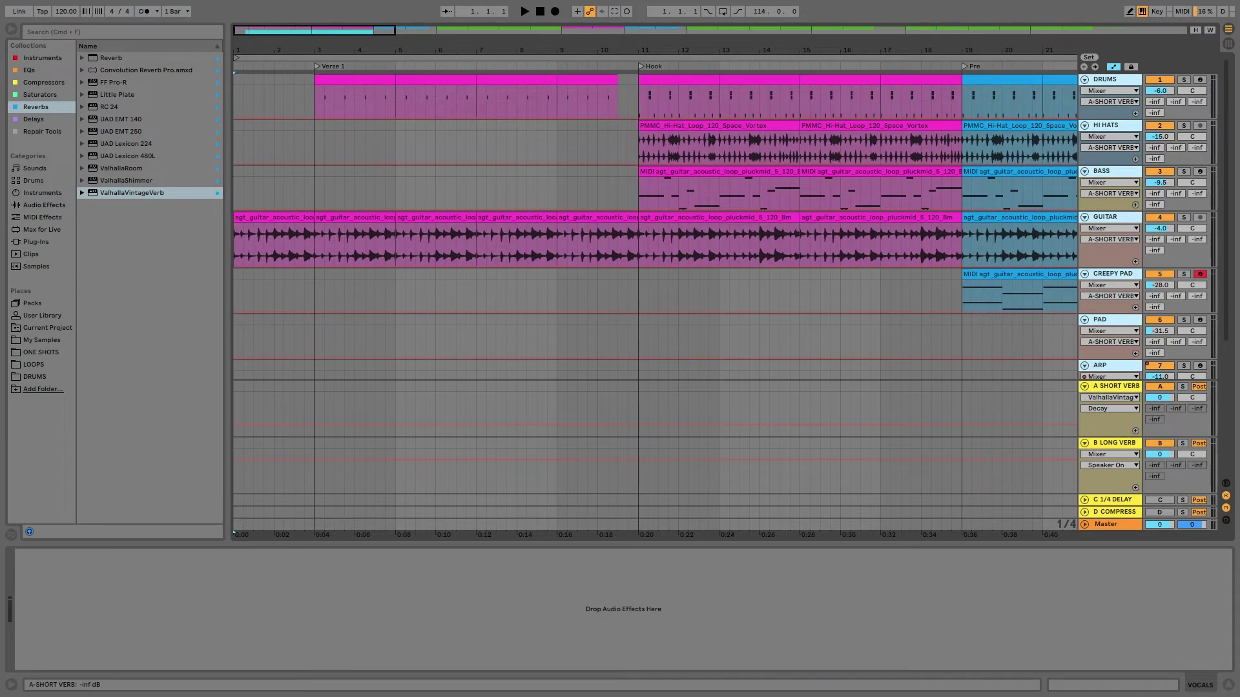
drag(1155, 193, 1155, 201)
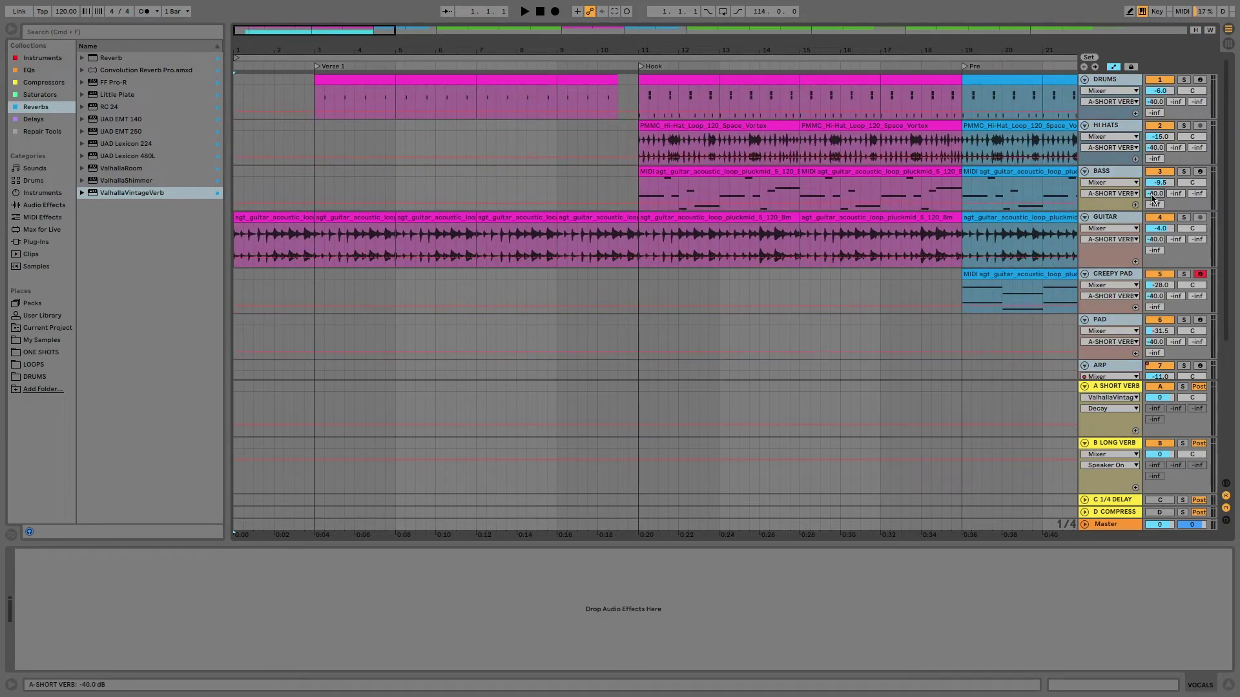
click(1112, 275)
drag(1176, 296, 1176, 293)
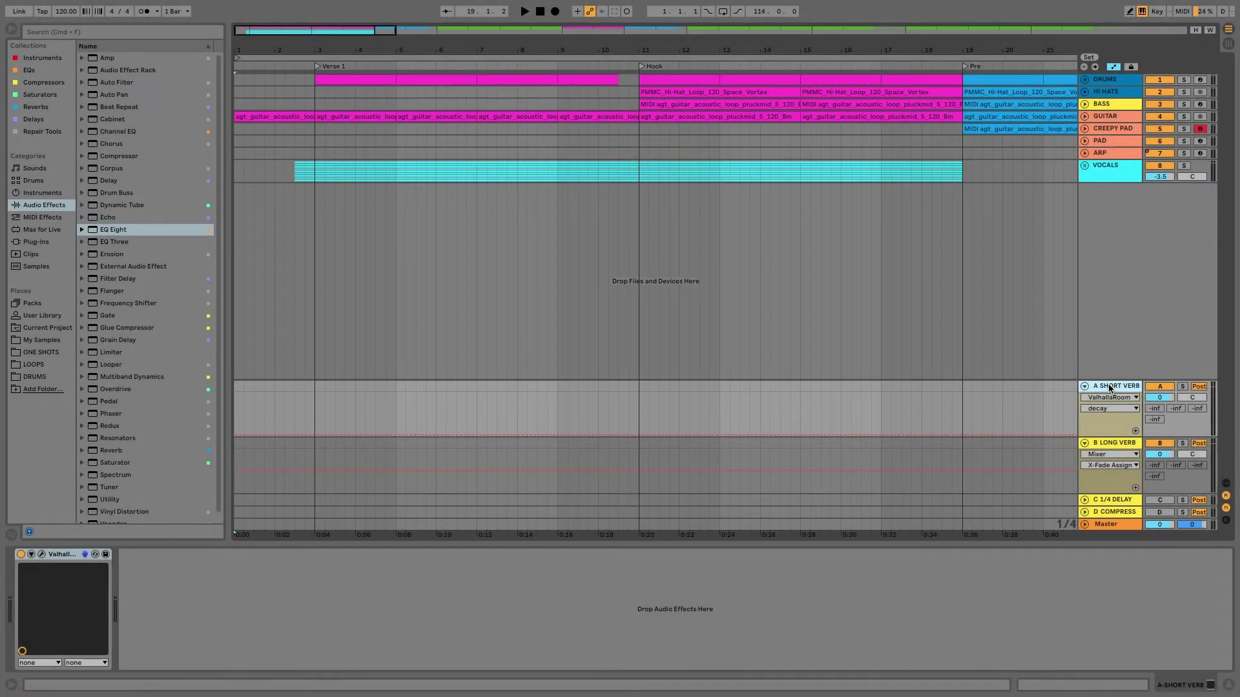
Copy the ValhallaRoom device from the A SHORT VERB return to the B LONG VERB return
click(61, 555)
key(super+c)
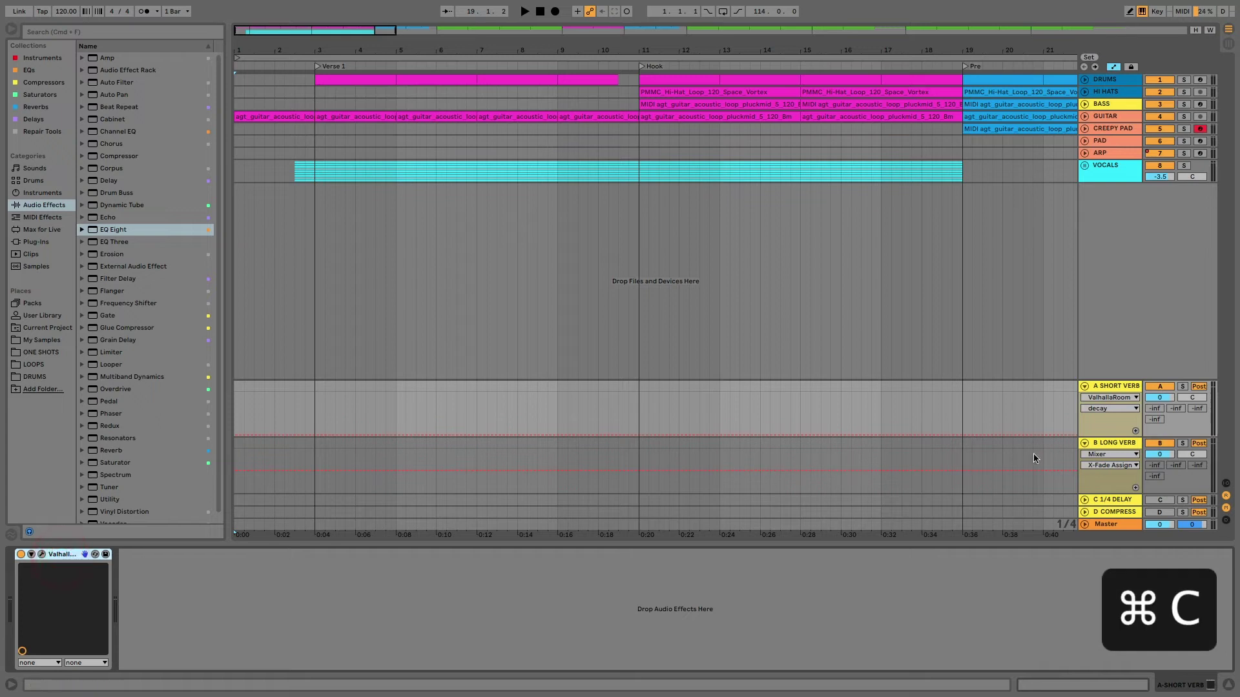
click(1117, 444)
click(776, 596)
key(super+v)
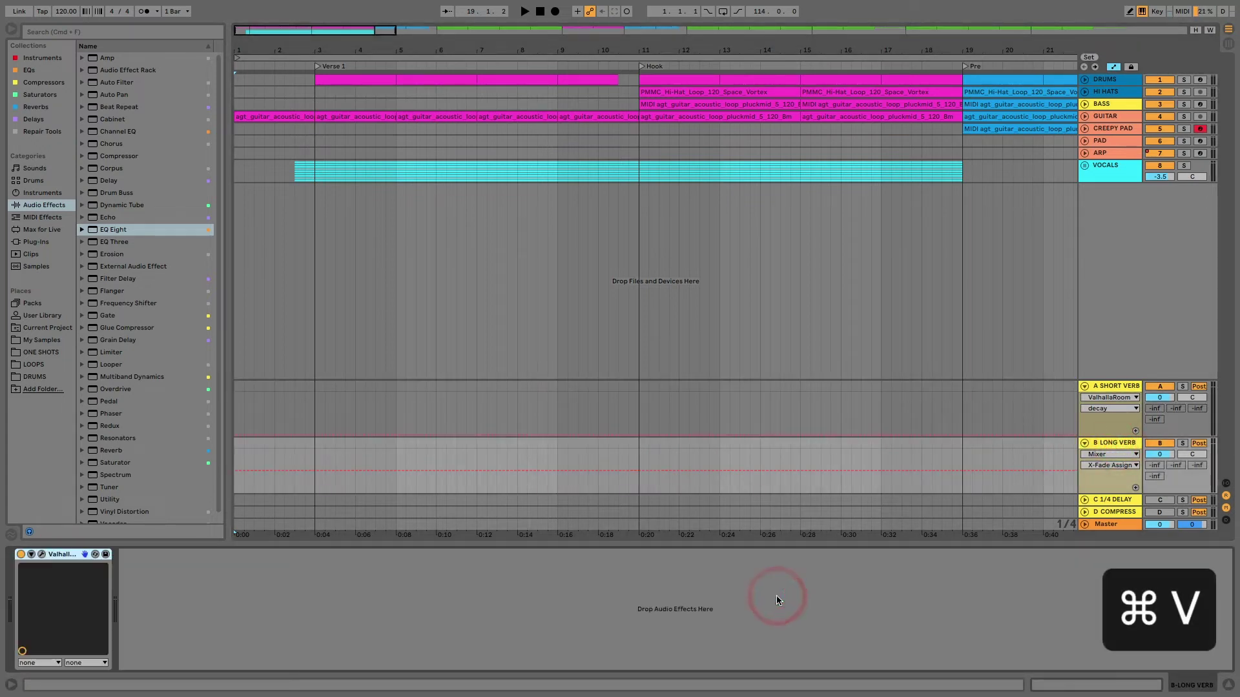
Set the decay of ValhallaRoom on the B LONG VERB return to 5.42 s and close its window
click(41, 554)
mouse_move(526, 375)
mouse_down()
mouse_move(526, 341)
mouse_move(525, 353)
mouse_up()
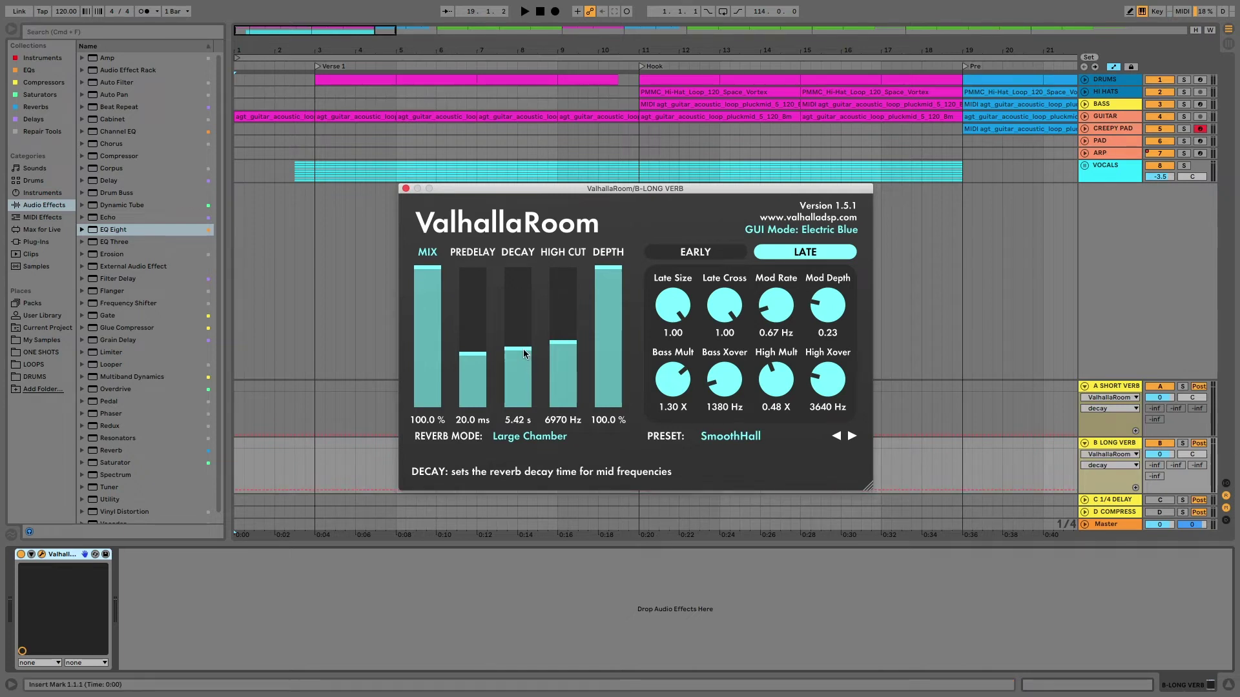
click(406, 188)
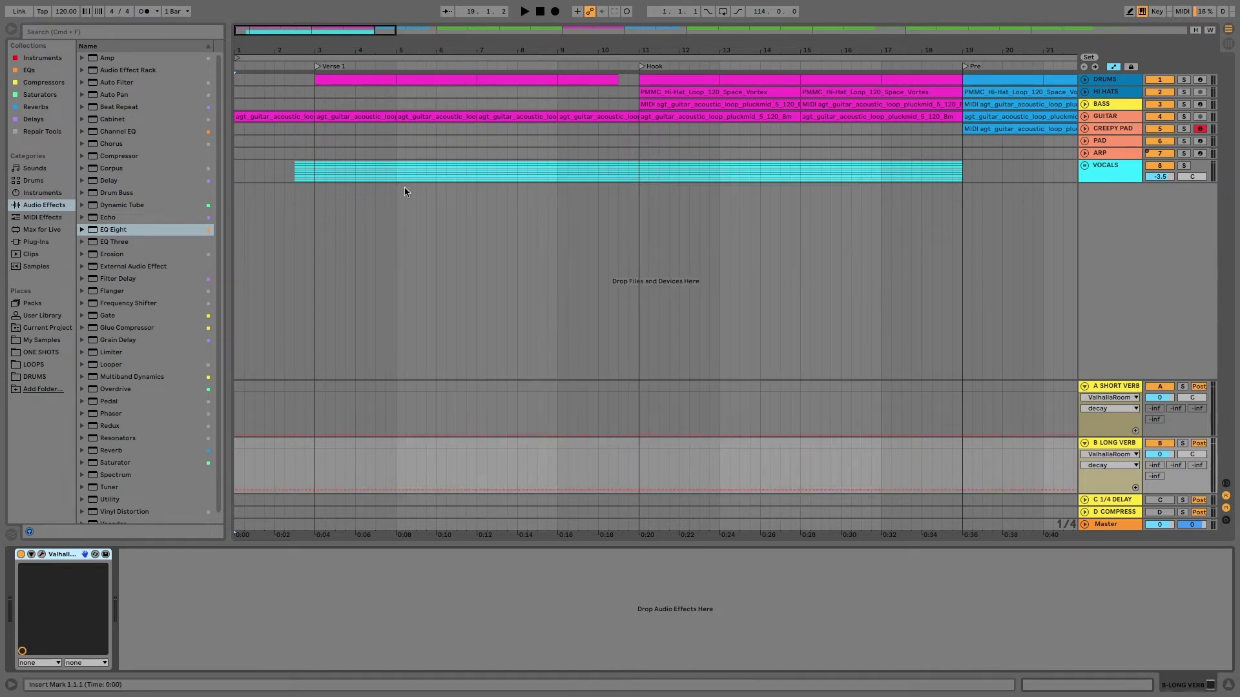
Add EQ Eight after ValhallaRoom on B LONG VERB, with a low cut around 359 Hz and a high cut around 2.20 kHz
click(125, 231)
double_click(125, 231)
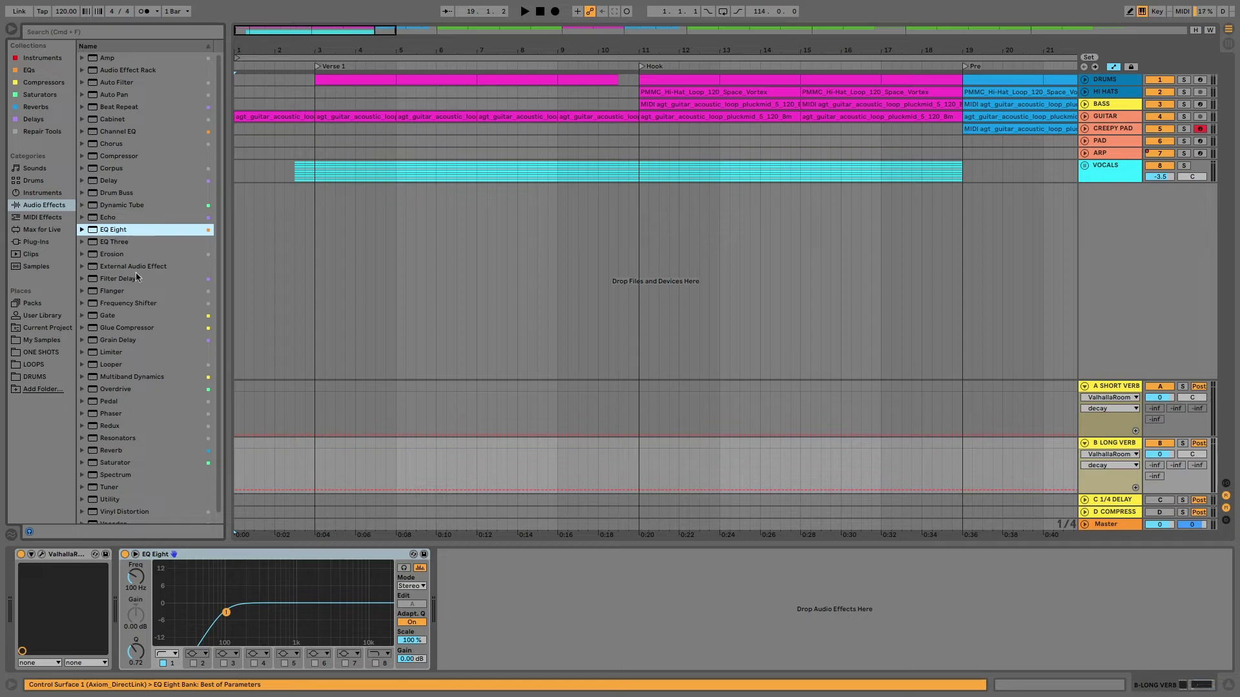
drag(226, 612, 265, 611)
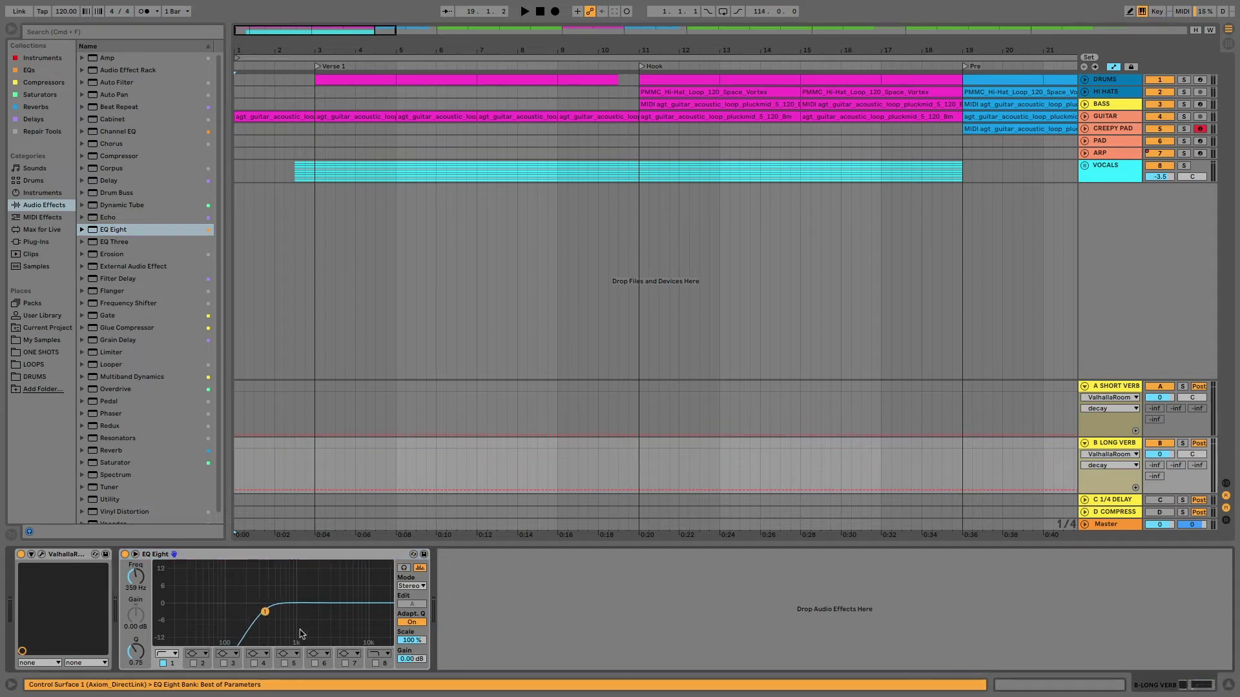
click(375, 663)
drag(383, 614, 320, 613)
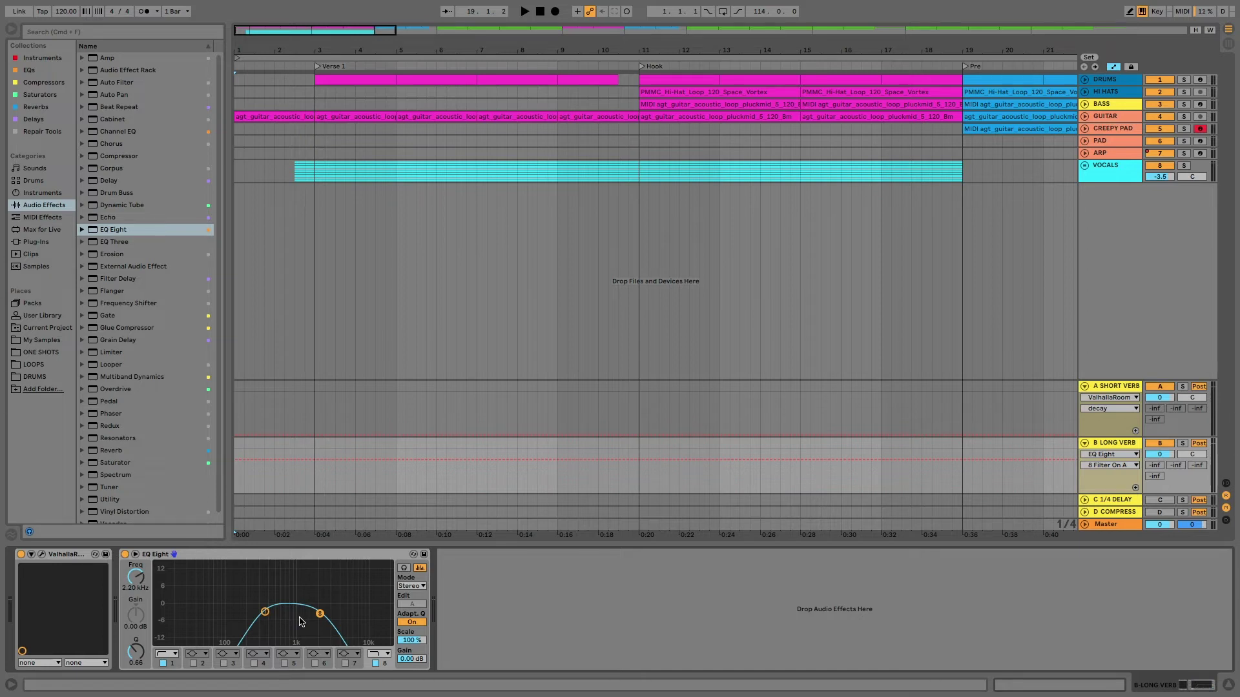
Readjust the low-cut and high-cut points of the long reverb's EQ Eight, ending with the high cut at about 2.30 kHz
click(265, 612)
drag(265, 612, 251, 612)
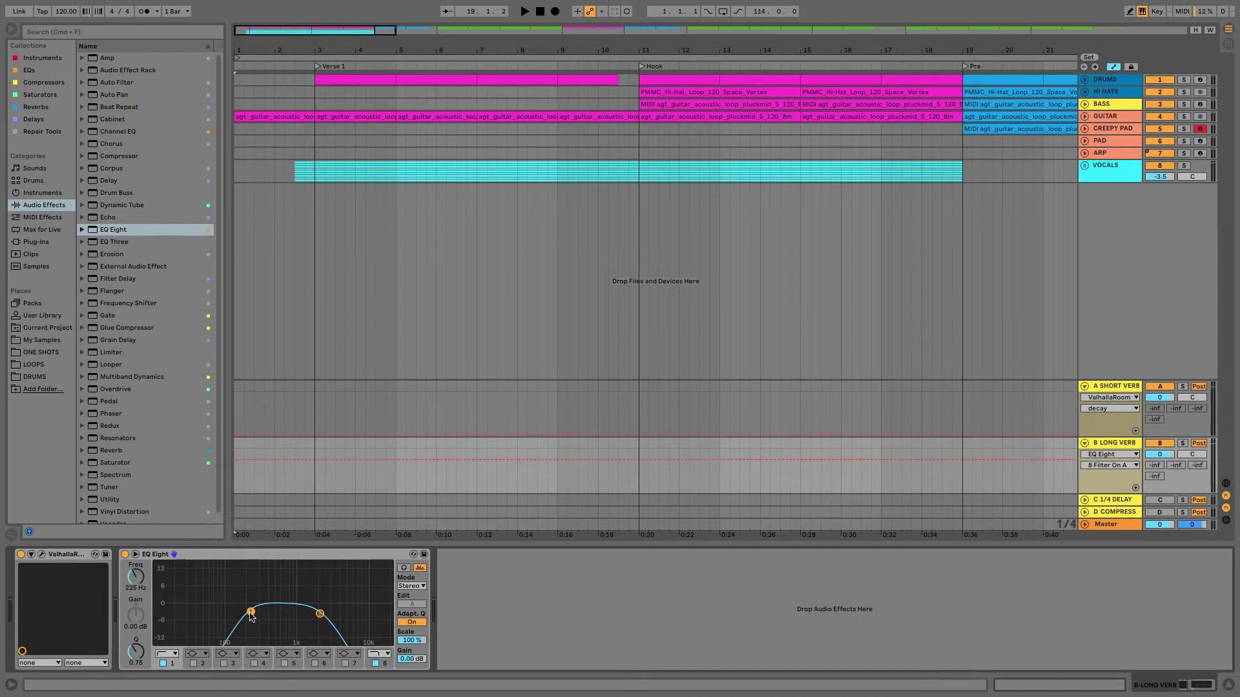
drag(250, 612, 336, 611)
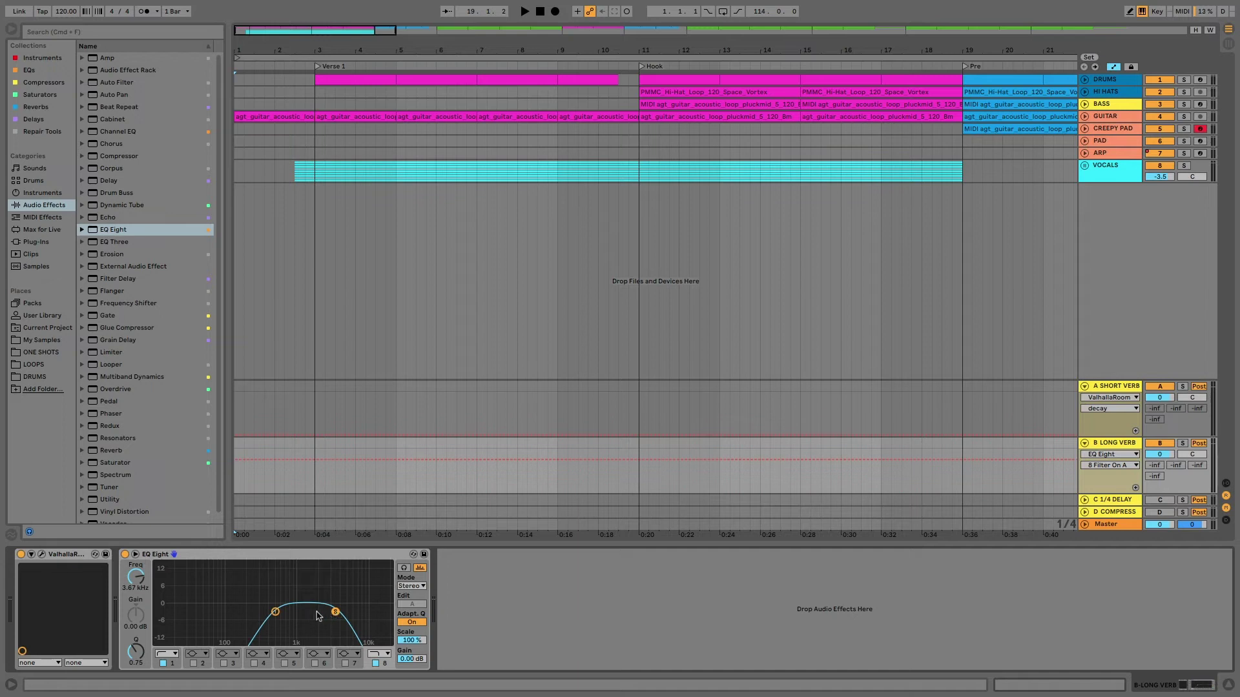
click(275, 613)
drag(273, 612, 322, 612)
click(335, 612)
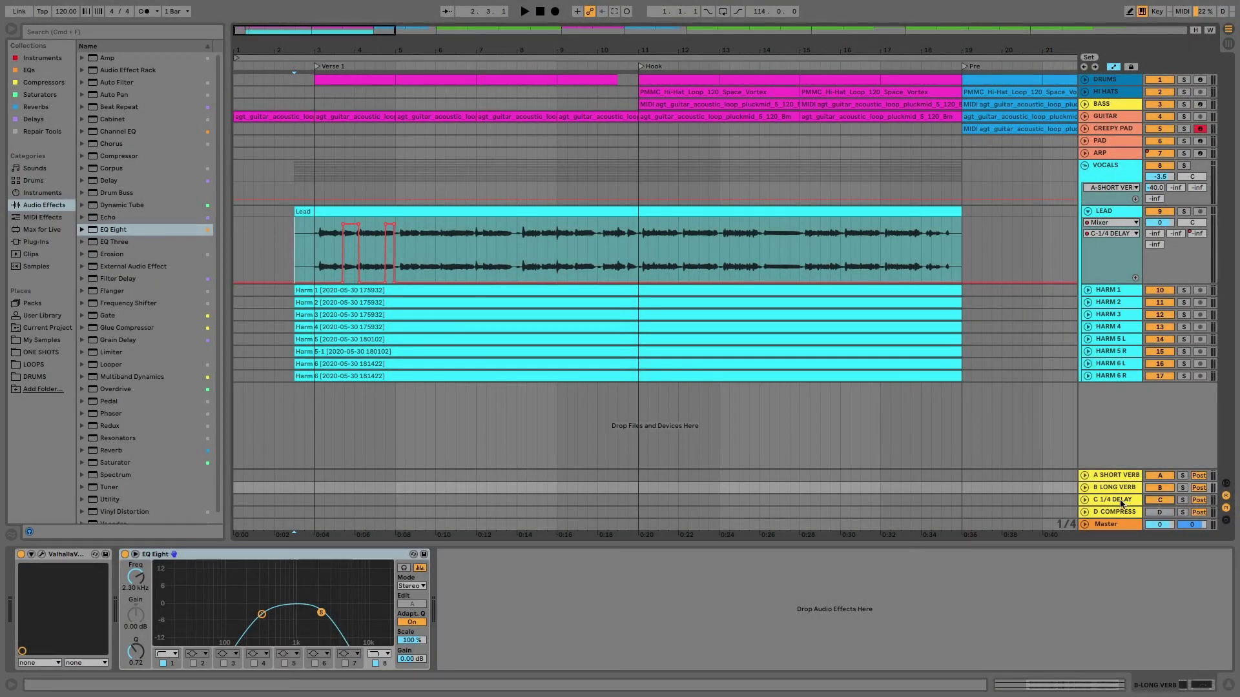
Examine the devices on the C 1/4 DELAY return and play the Lead vocal with its delay send automation from the clip's start
click(1118, 501)
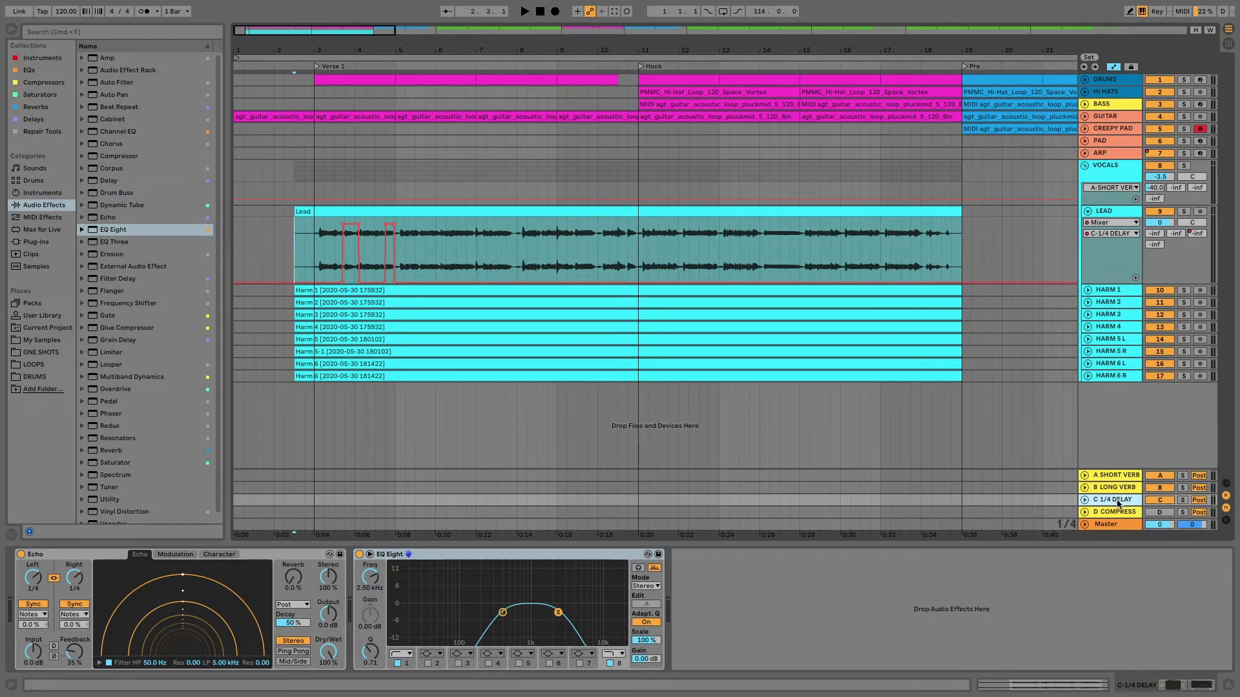
drag(299, 251, 429, 259)
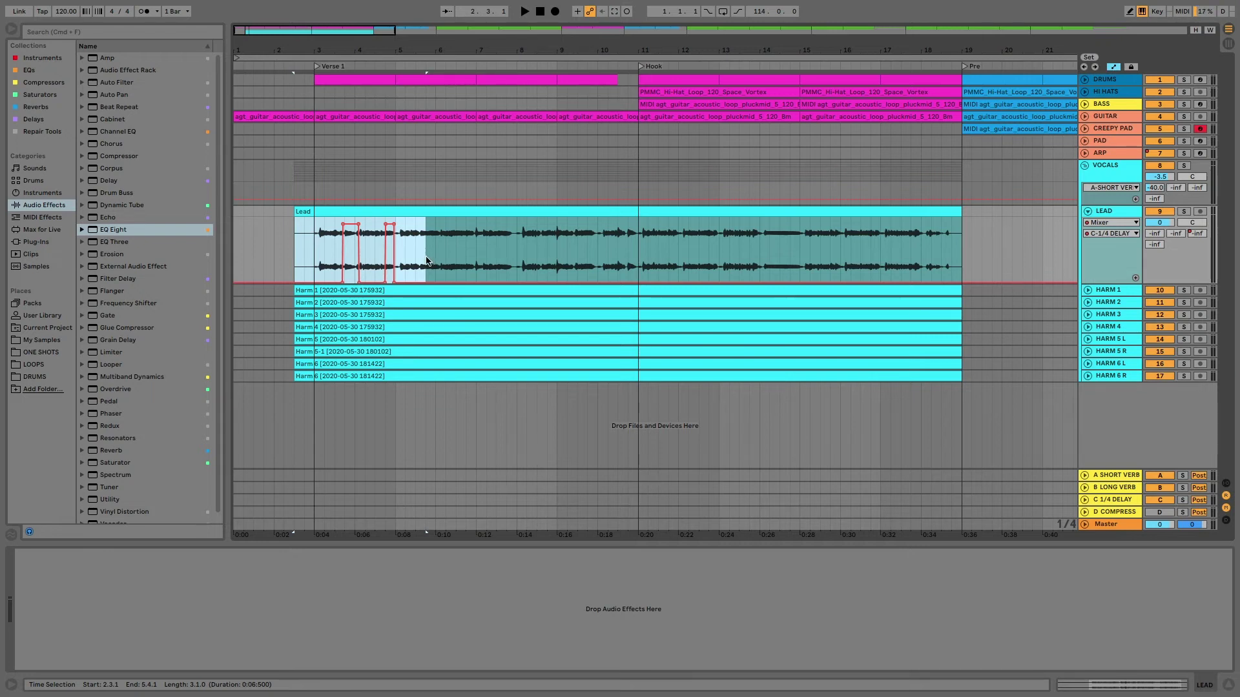
click(292, 244)
key(space)
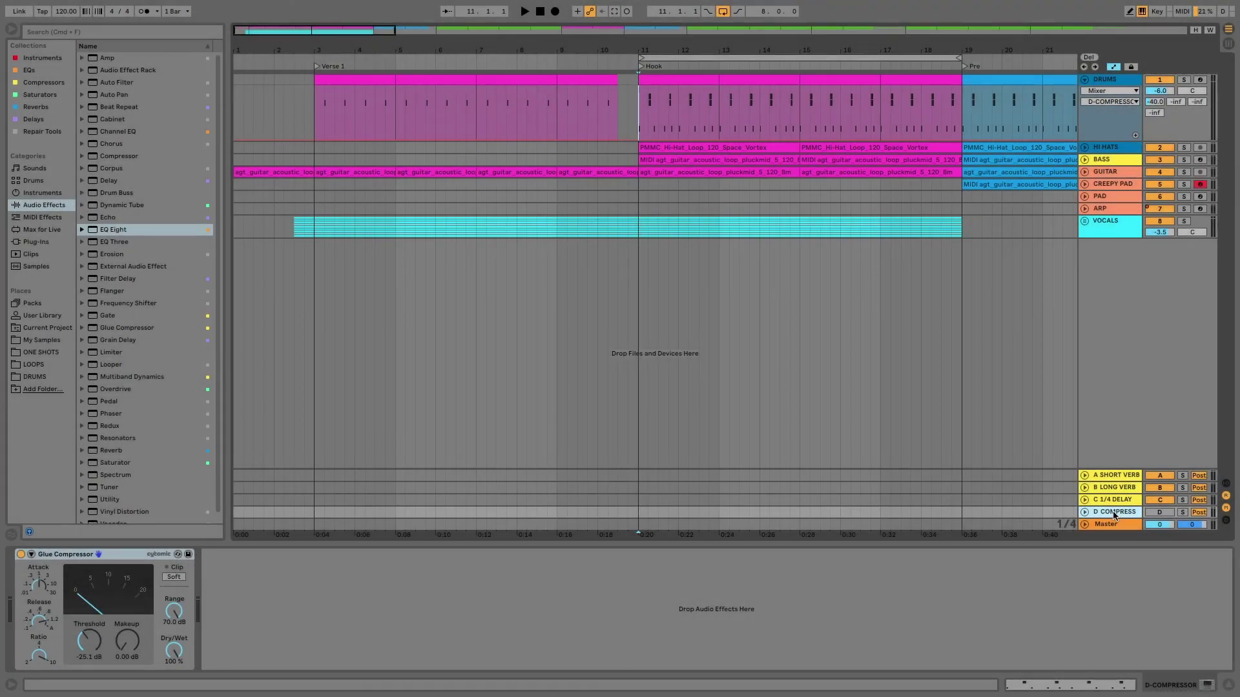
Examine the Glue Compressor on the D COMPRESS return and play the looped Hook section
click(1157, 513)
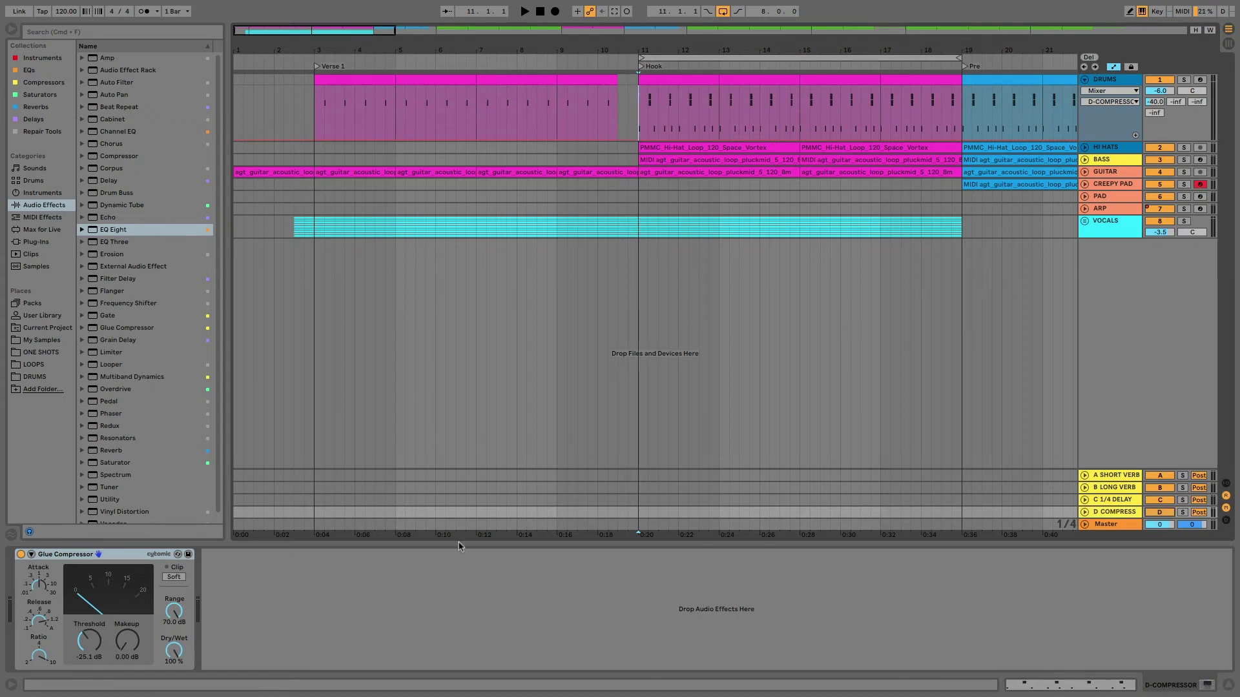
click(134, 561)
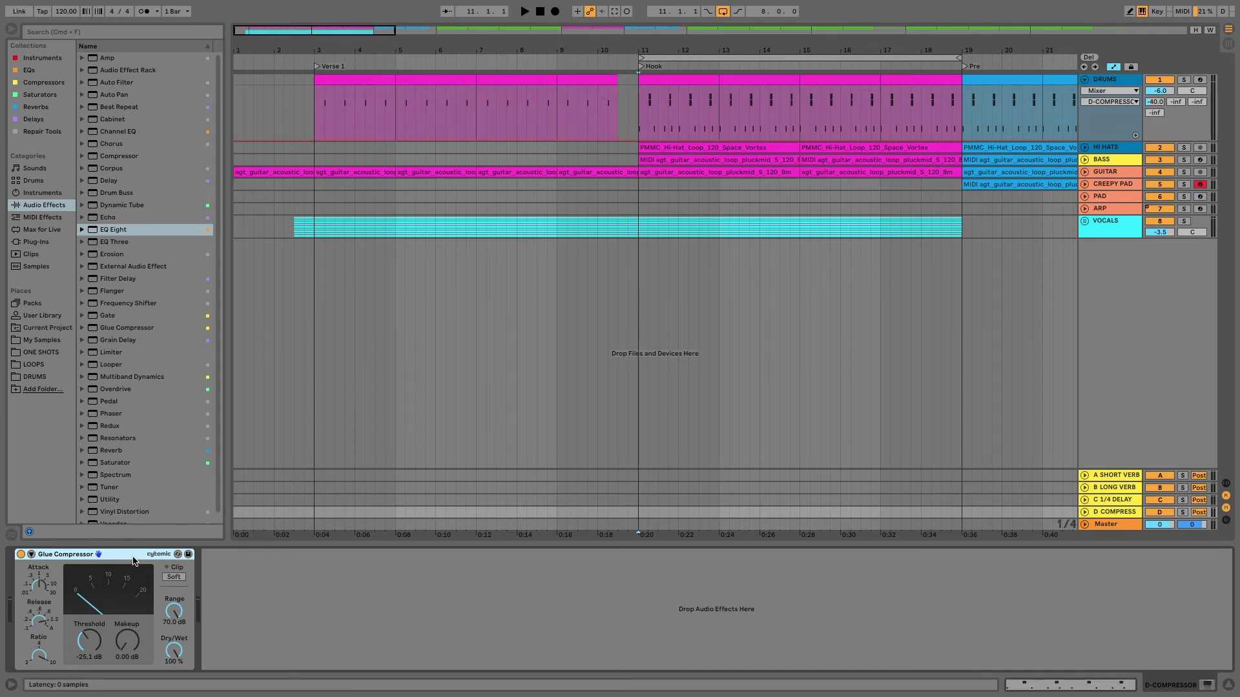
key(space)
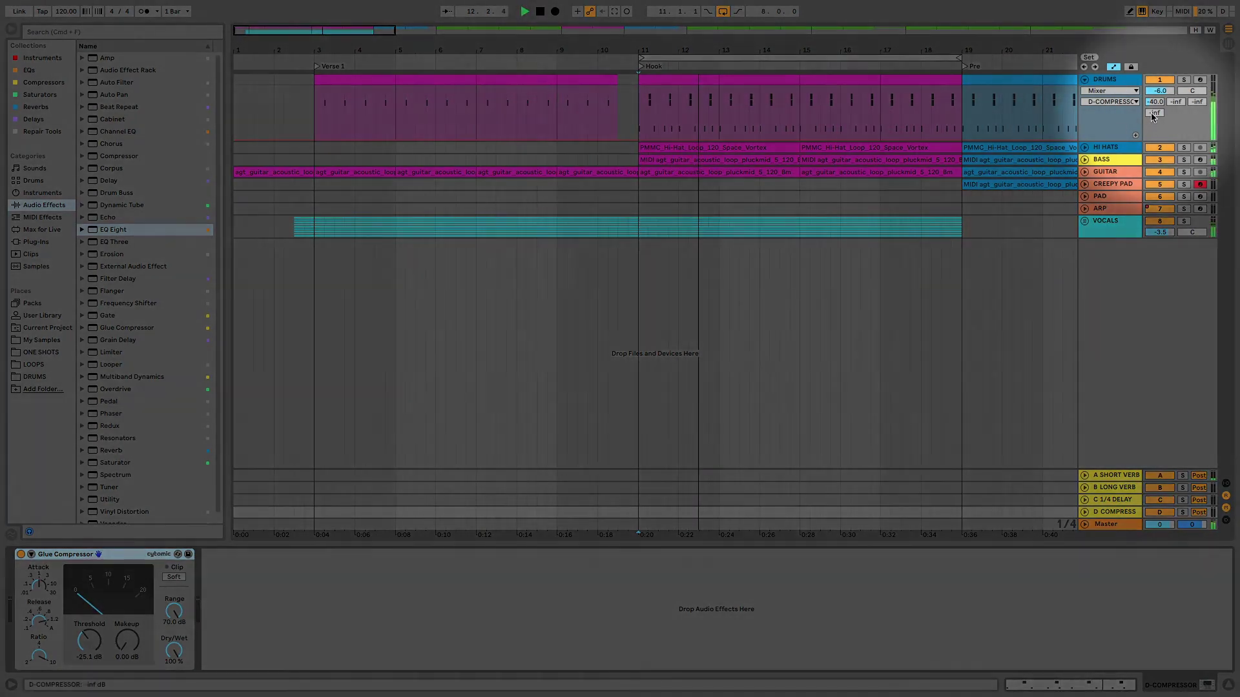
Raise the DRUMS track's send to D COMPRESS to 0 dB and set the Glue Compressor's makeup gain to about 3.49 dB
drag(1155, 112, 1155, 90)
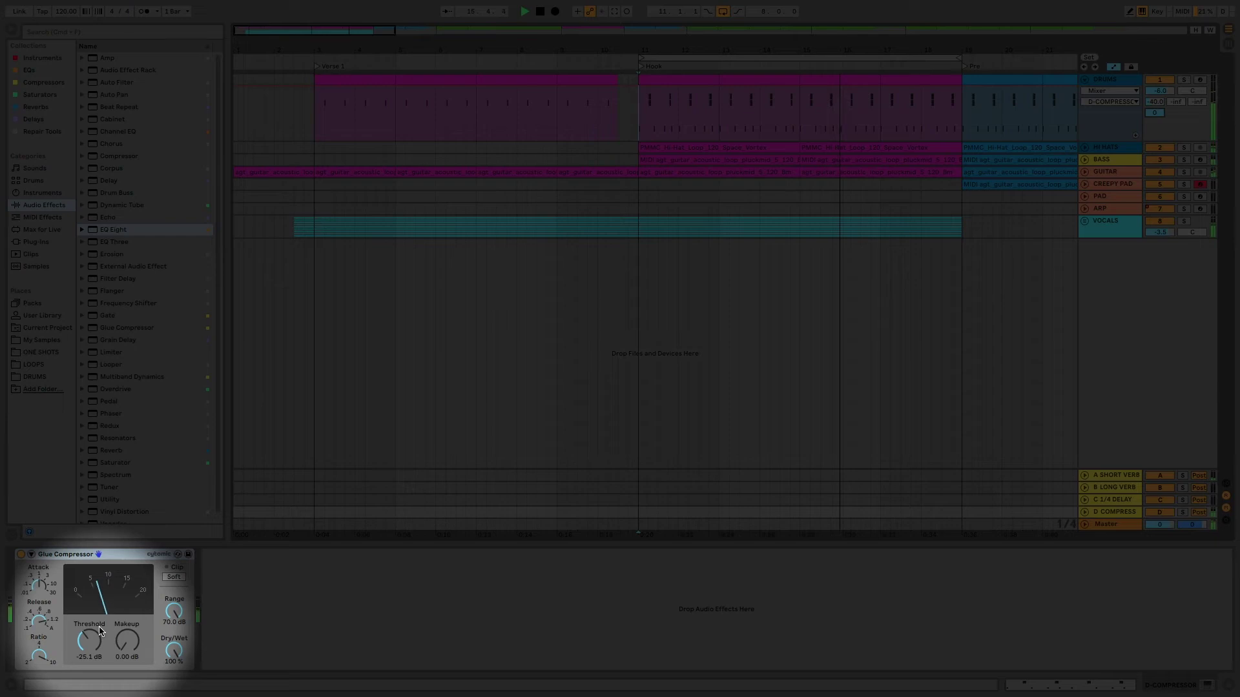
drag(127, 640, 127, 619)
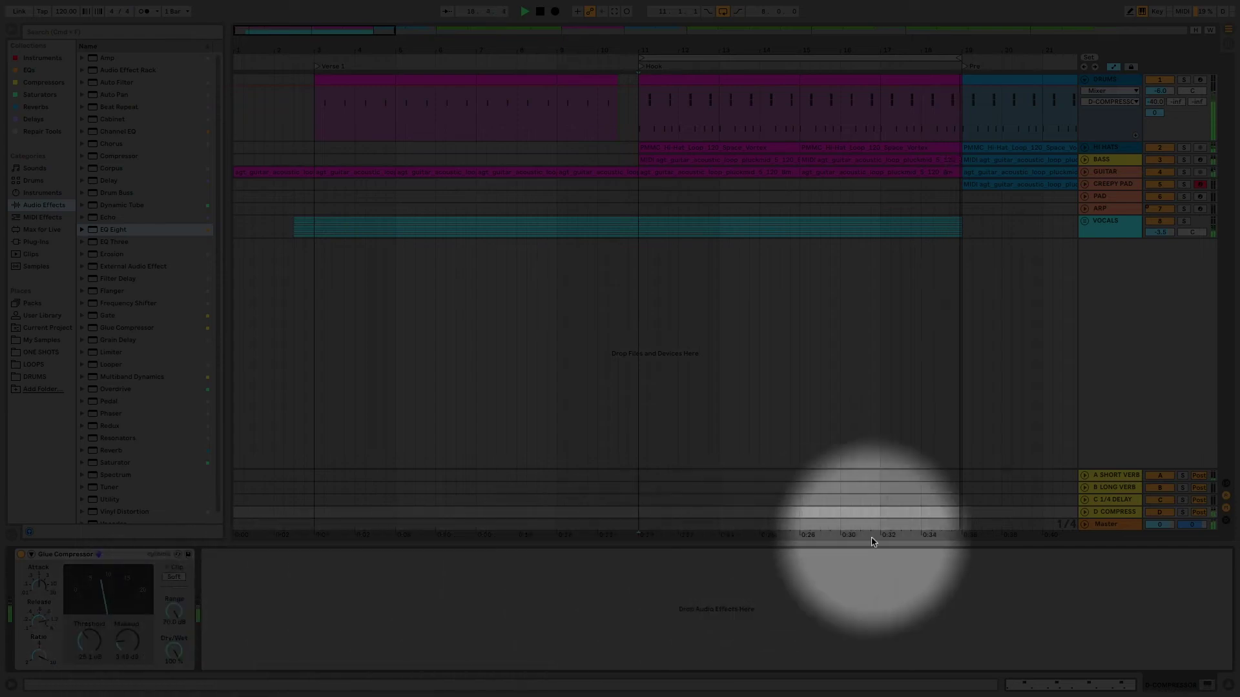
Compare the looped Hook with the D COMPRESS return switched off and on twice, leaving it on, and stop playback
click(1084, 511)
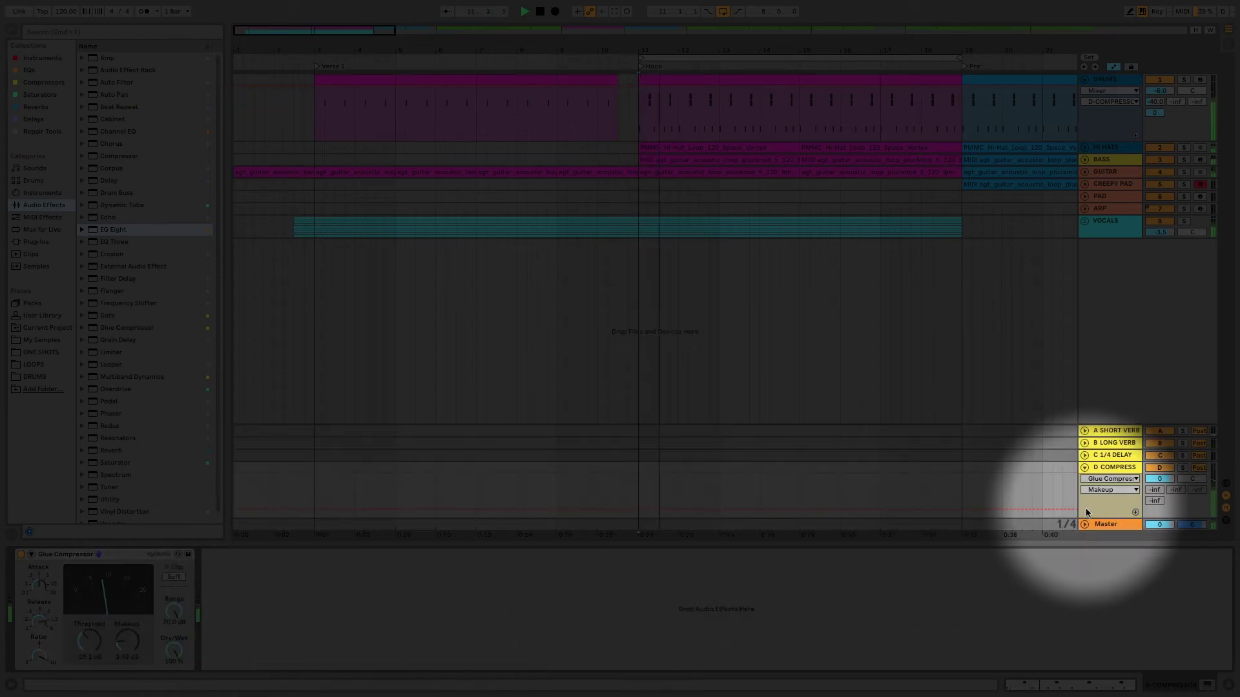
click(1160, 469)
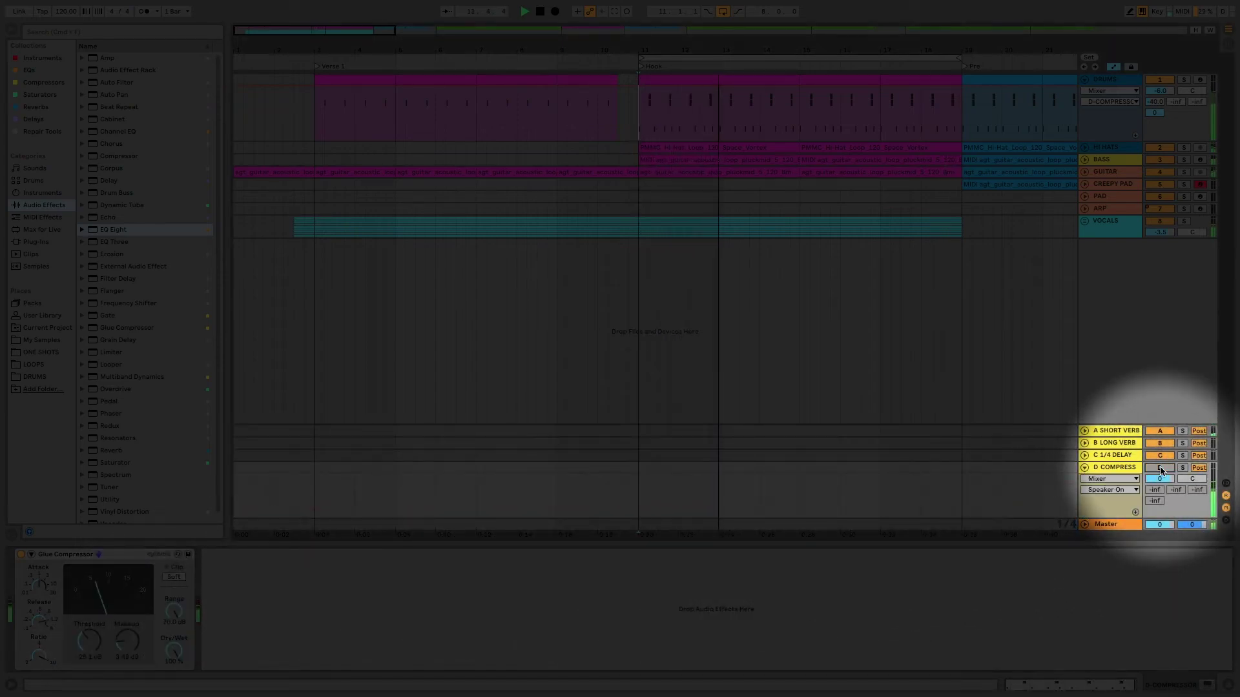
click(1160, 468)
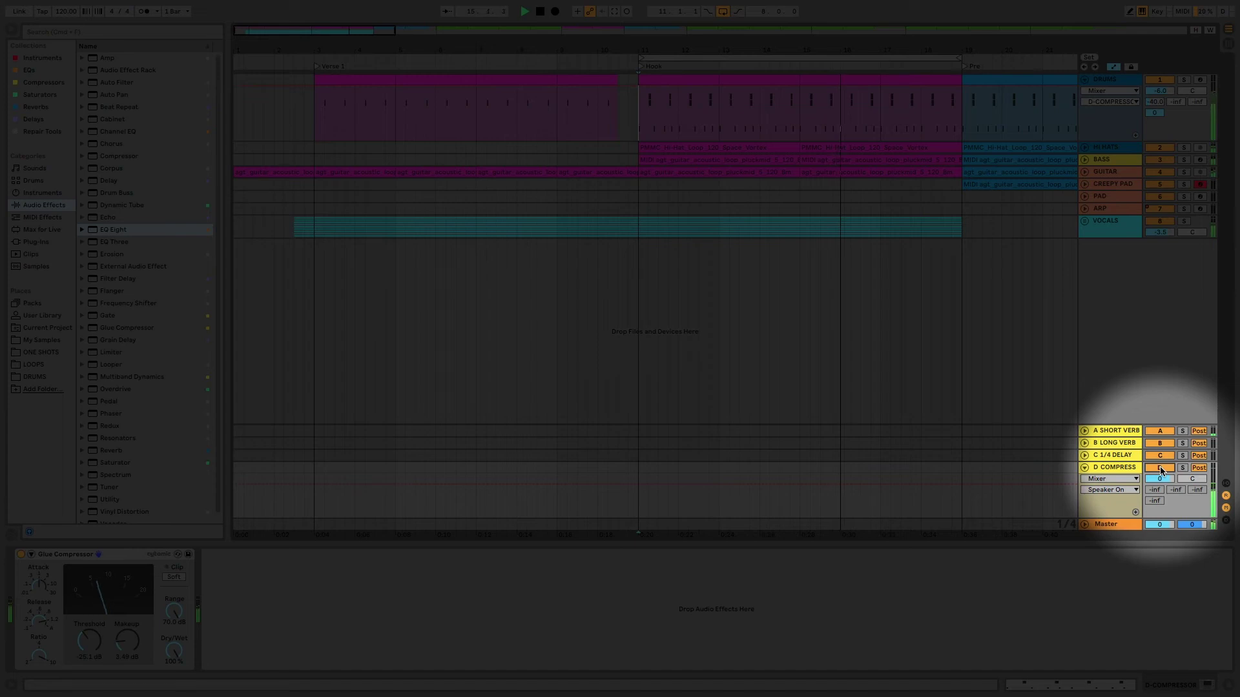
click(1160, 468)
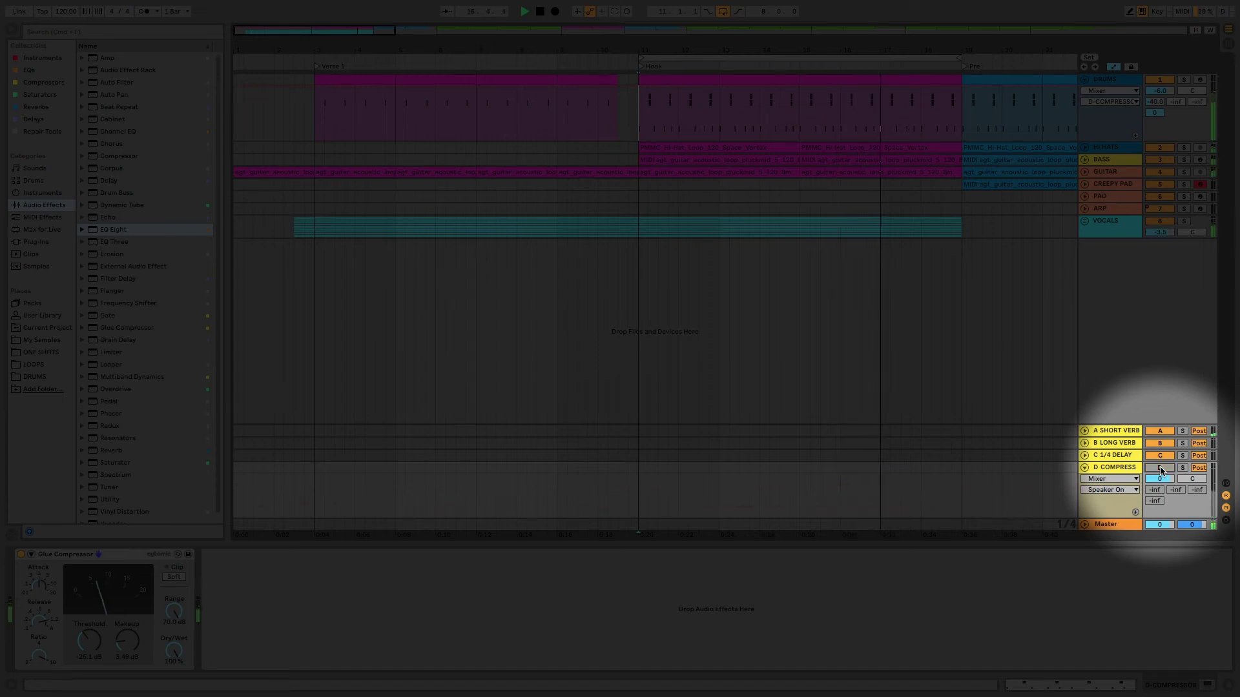
click(1160, 469)
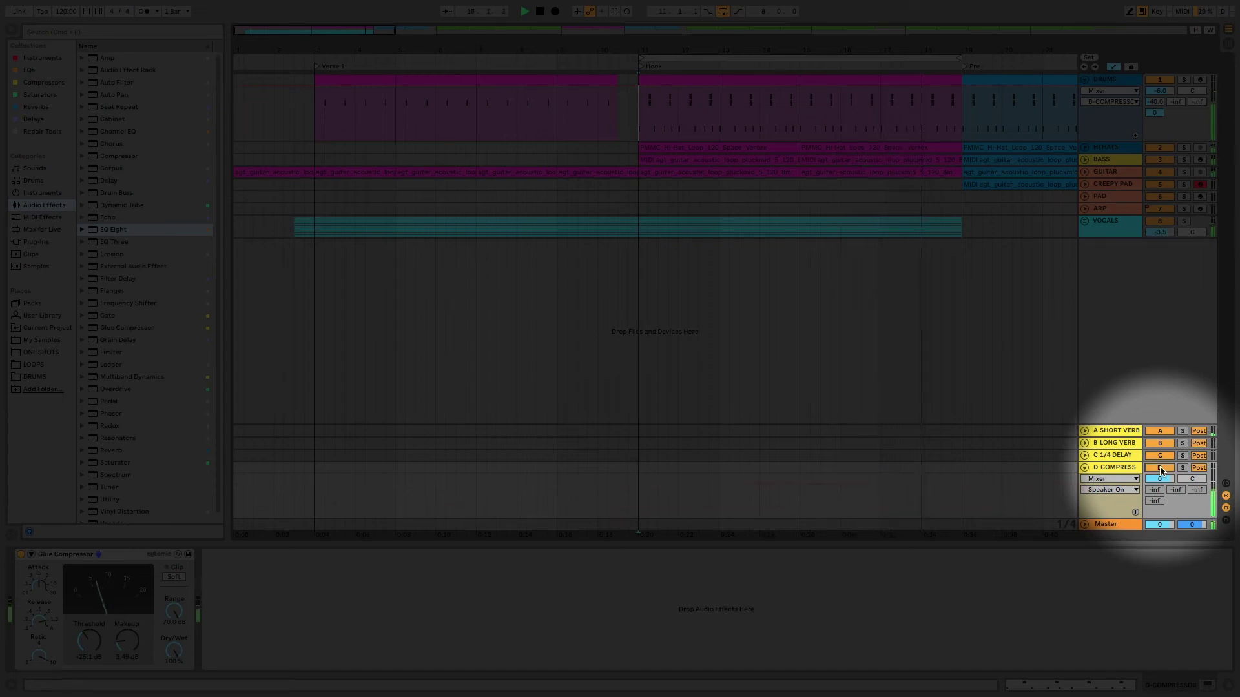
key(space)
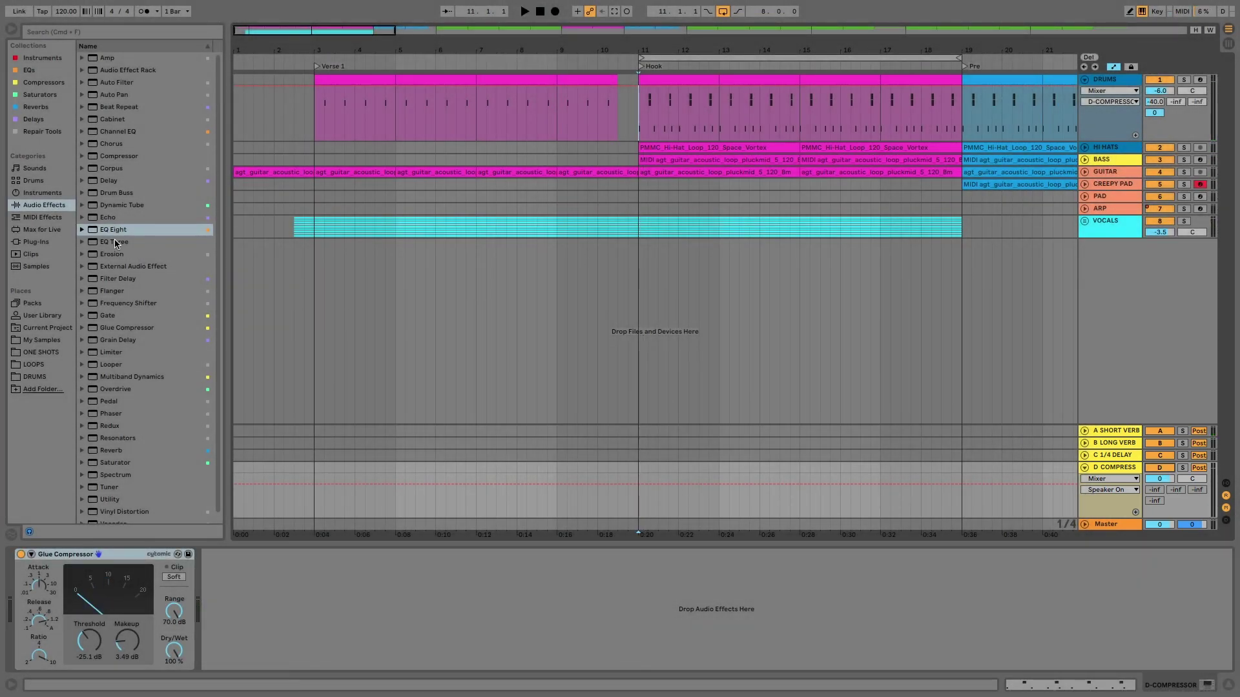
click(113, 231)
double_click(113, 229)
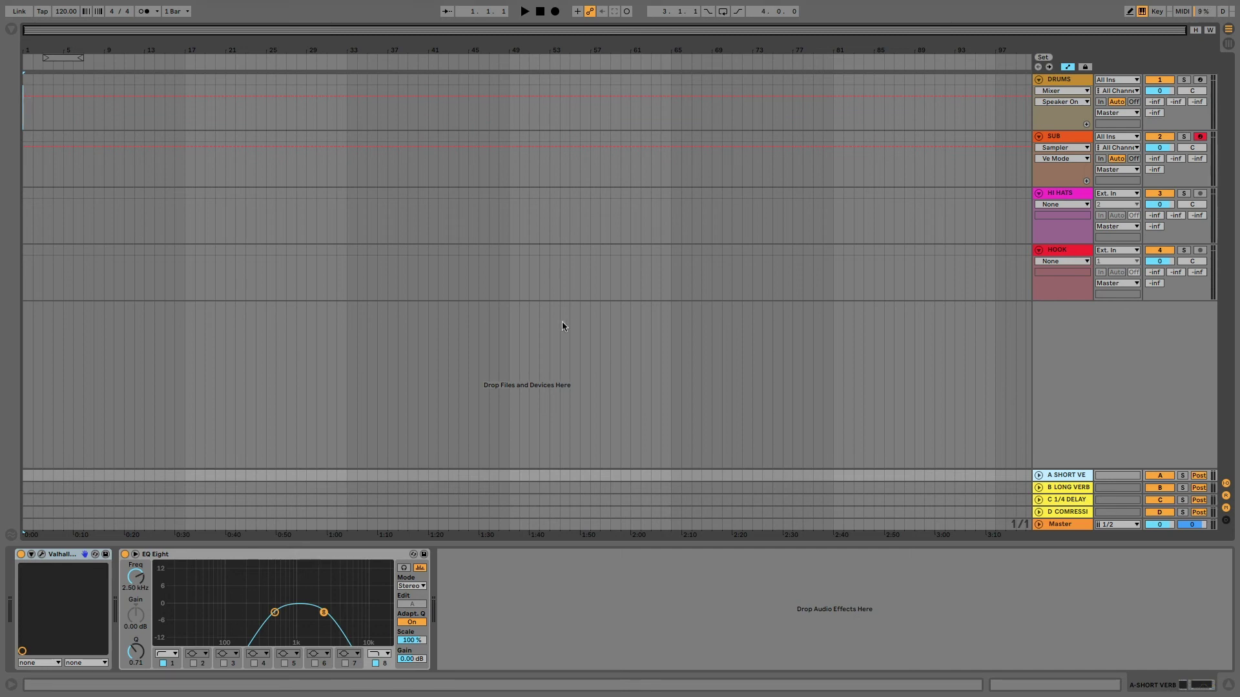
Save the current set with its return tracks as the default set in the preferences, overwriting the existing default, and close the preferences
mouse_move(155, 3)
click(46, 7)
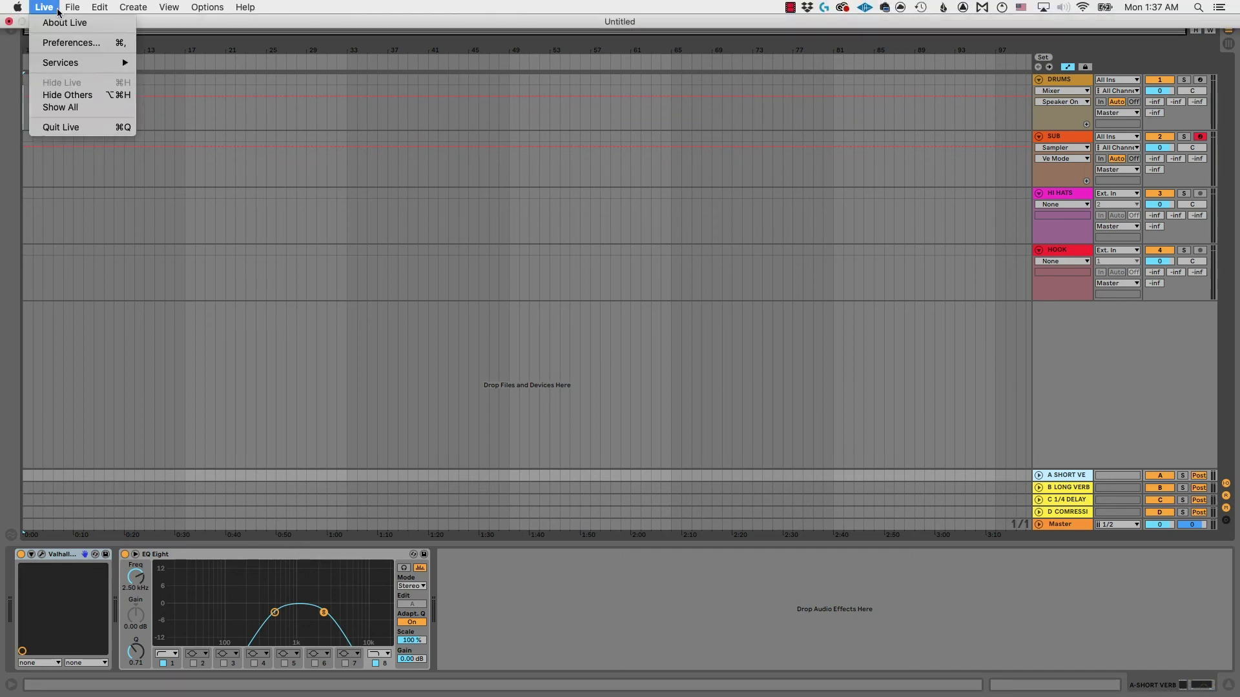
click(63, 42)
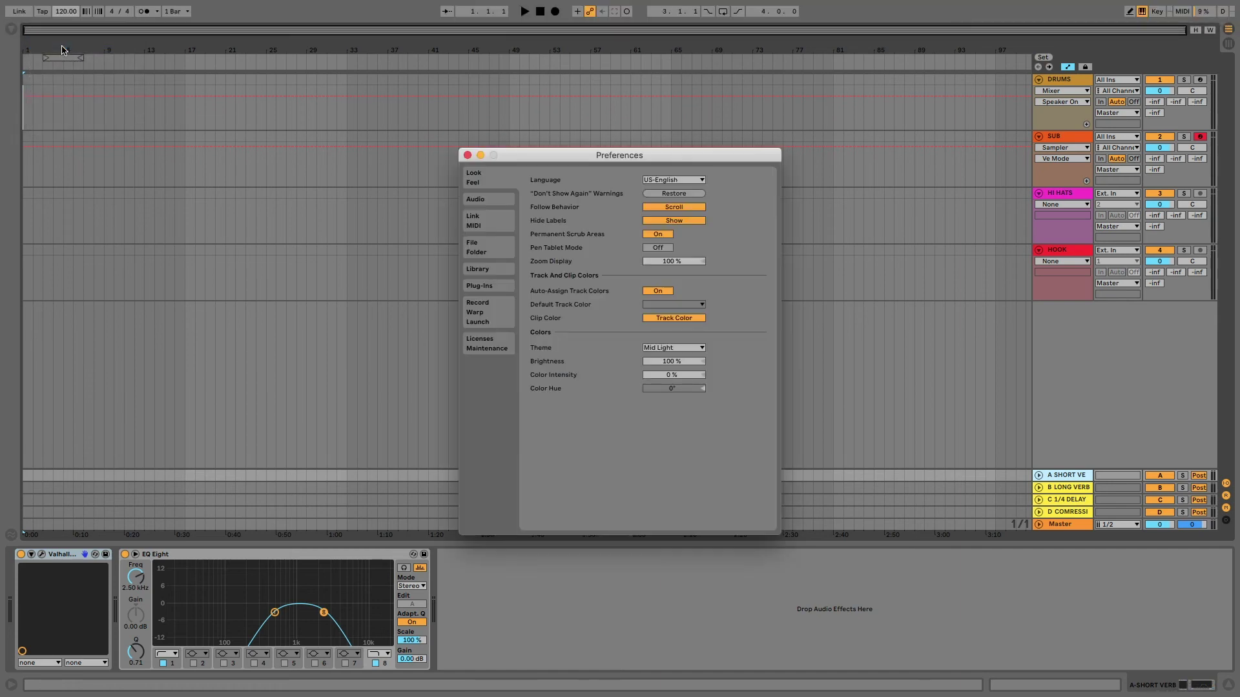
click(481, 251)
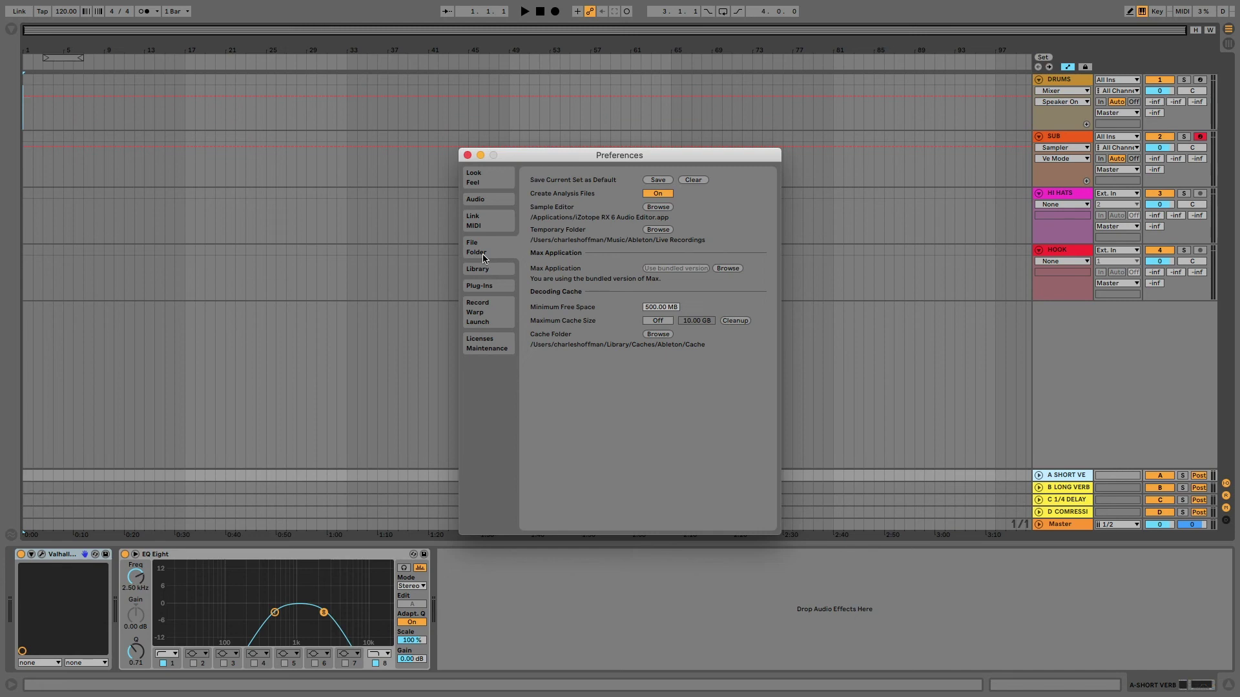
click(659, 181)
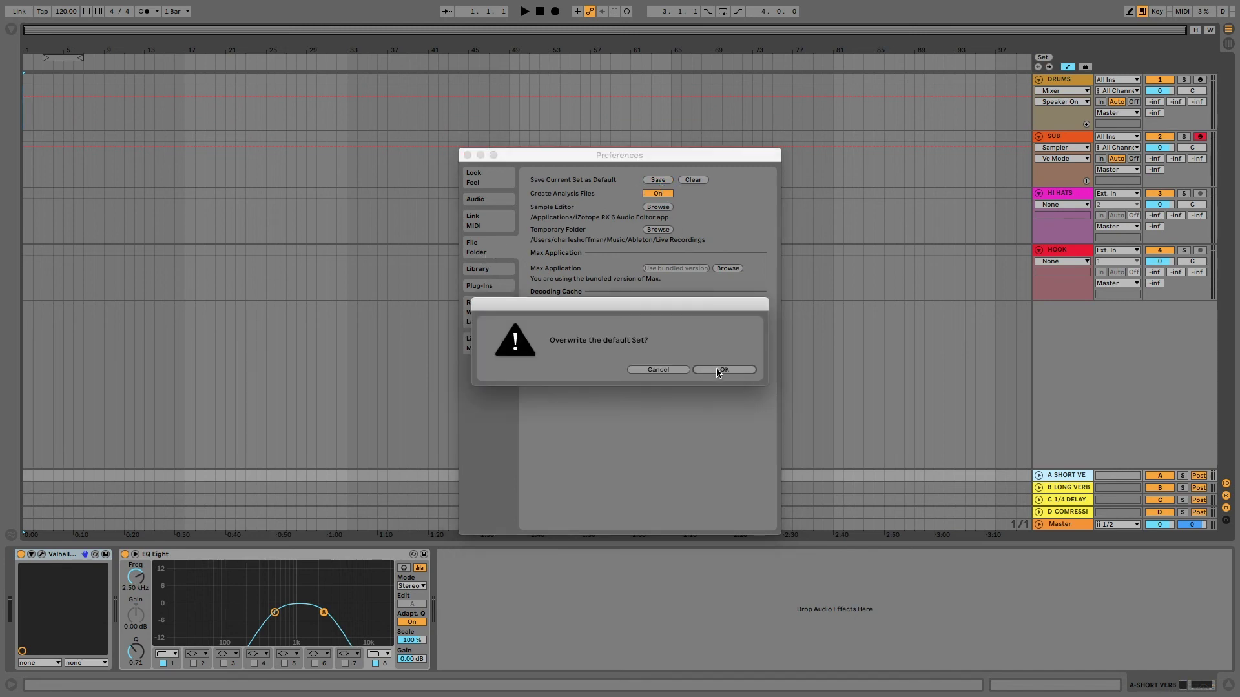
click(718, 370)
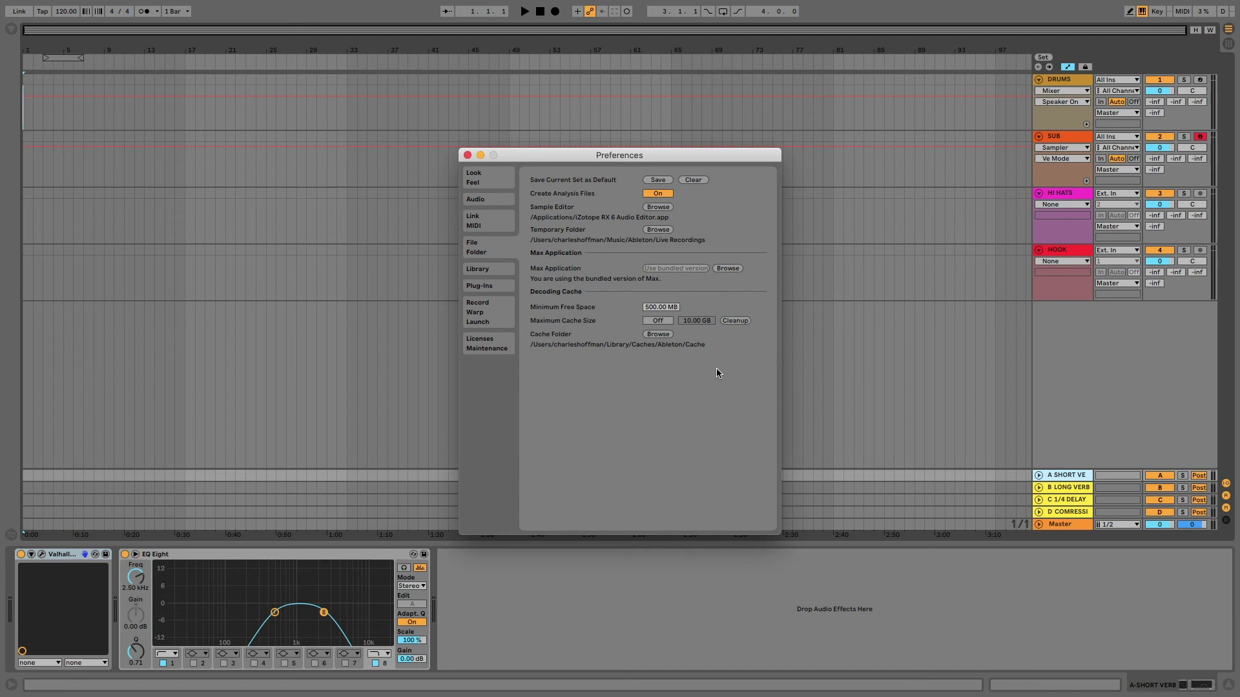
click(467, 155)
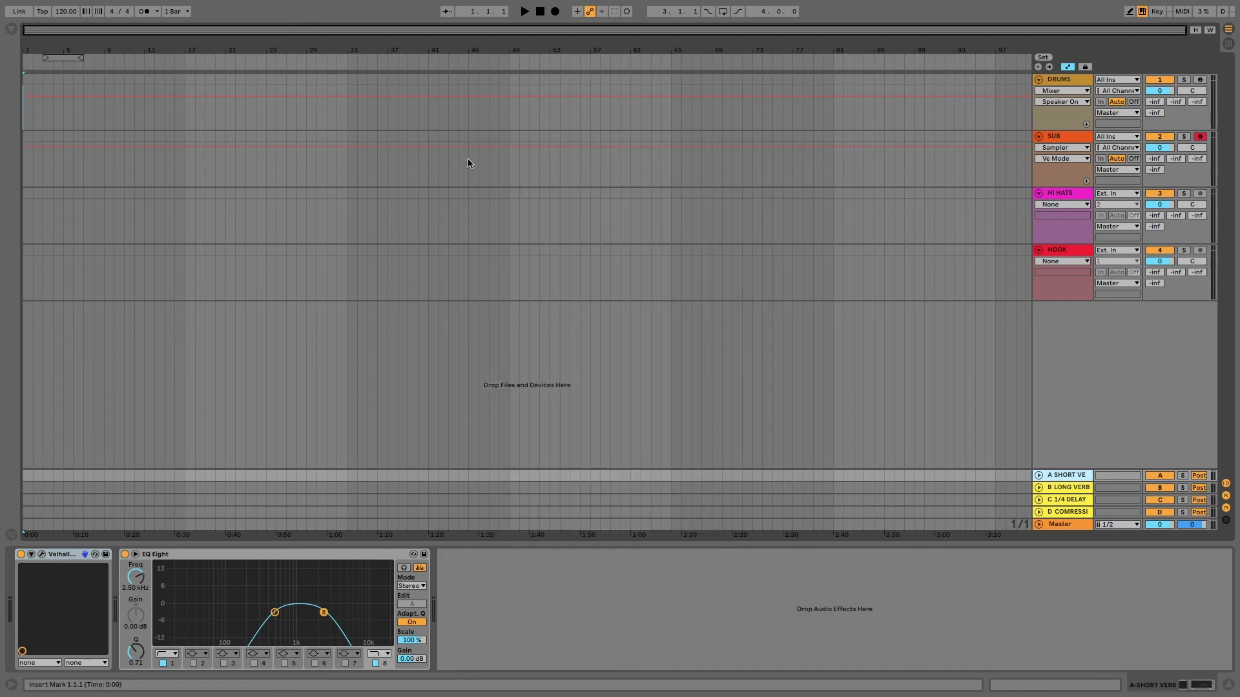